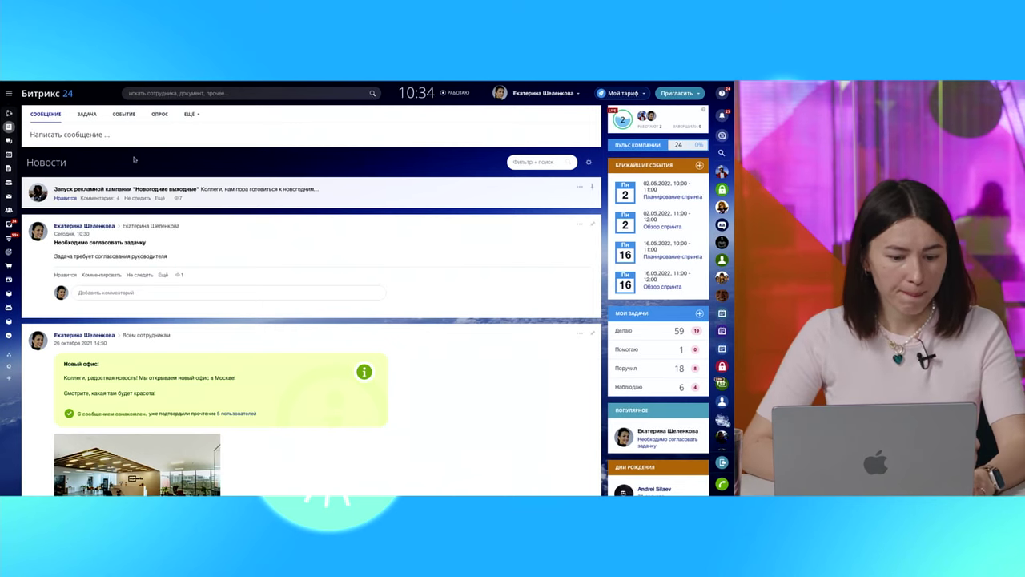
Start a new feed message with the subject "Мы готовимся к запуску нового продукта!".
click(84, 134)
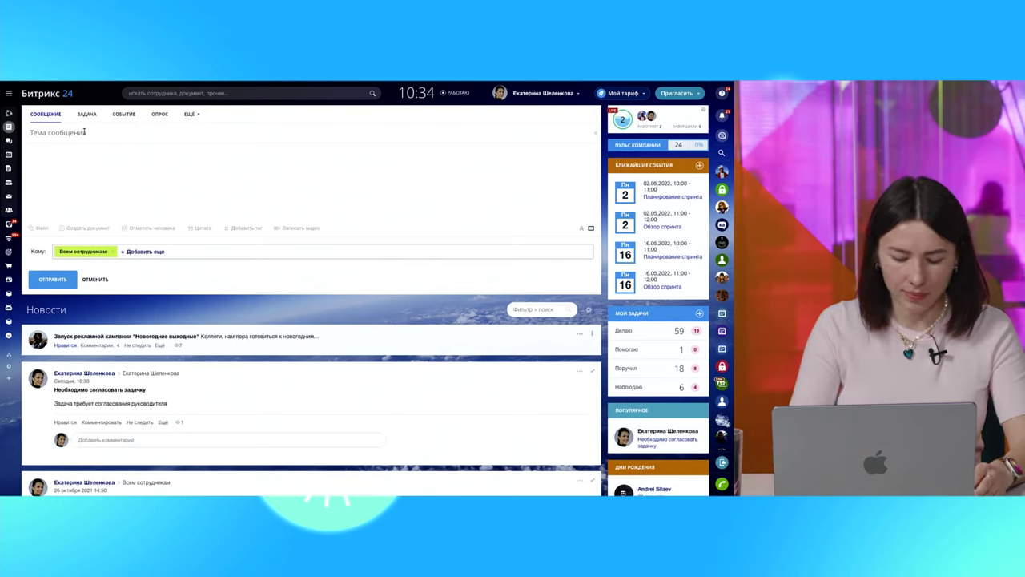
text(Мы готовимся к)
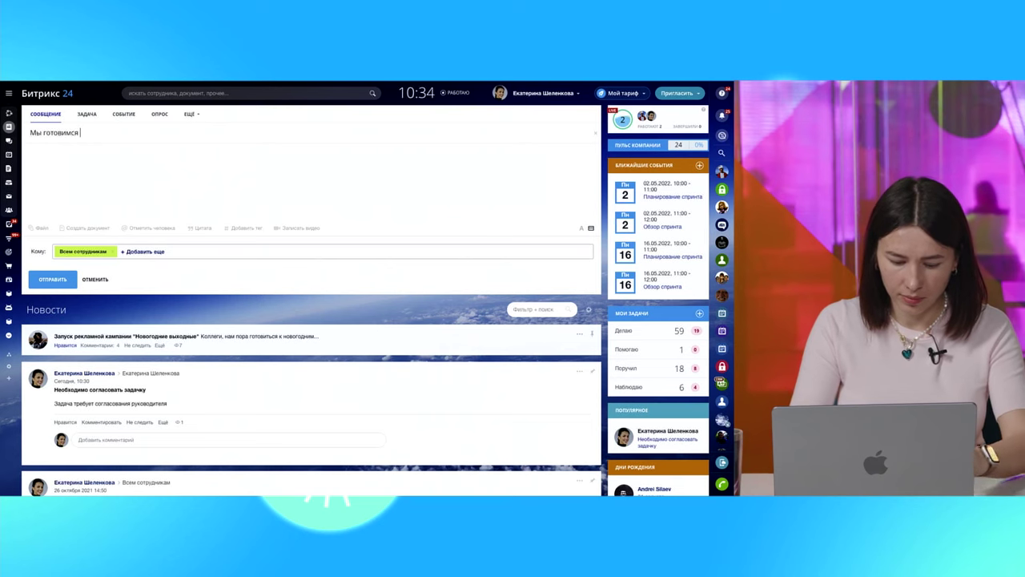
text( запуску нового пр)
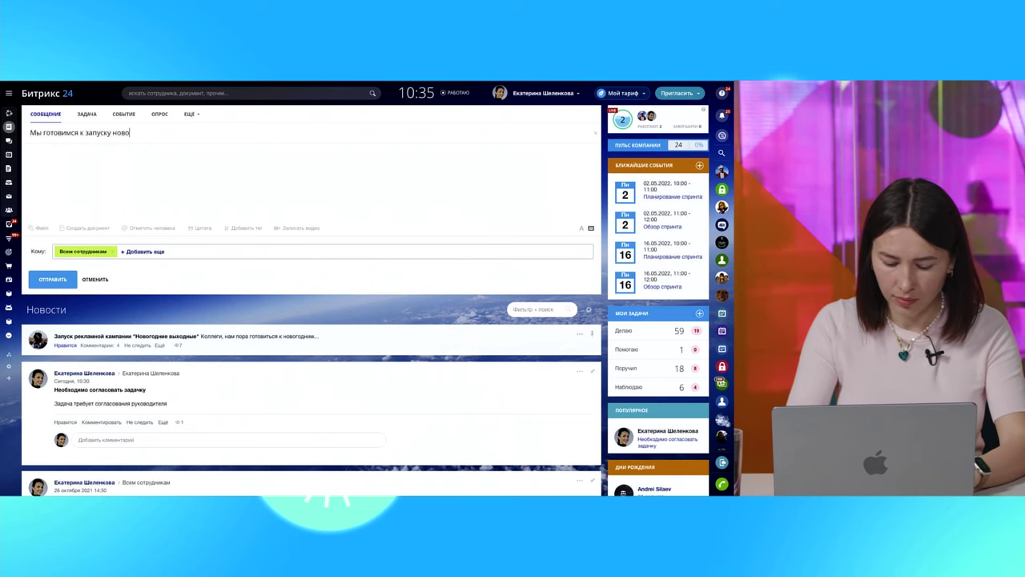
text(одукта!)
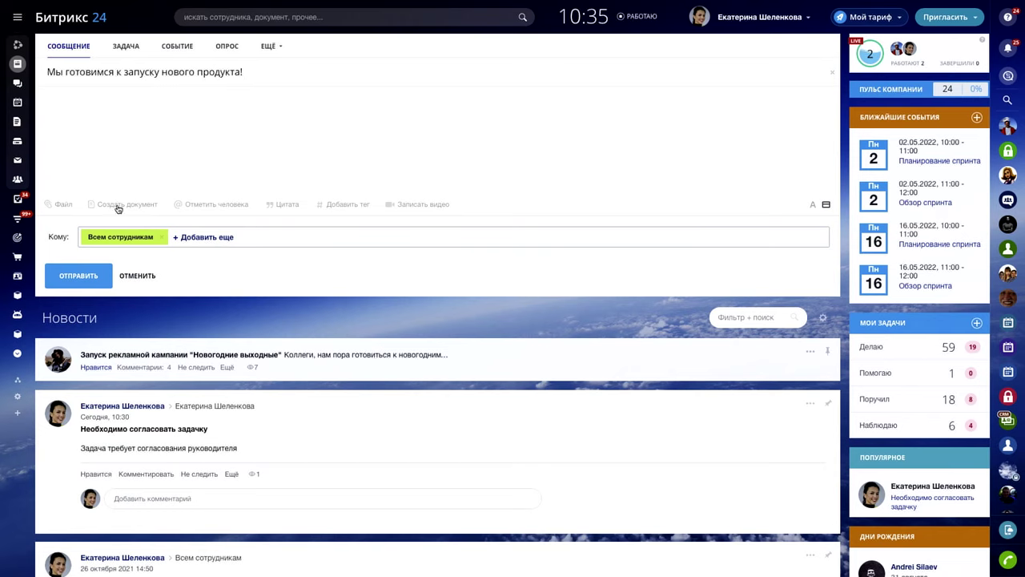
Replace Всем сотрудникам in the message's recipients with the first suggested employee and the whole Бухгалтерия department.
click(189, 237)
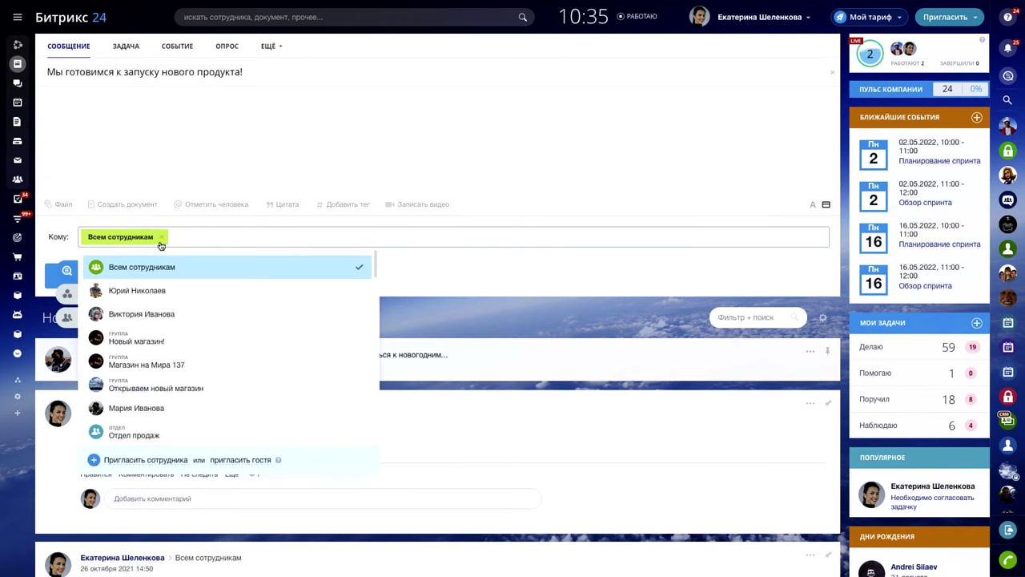
click(162, 237)
click(167, 240)
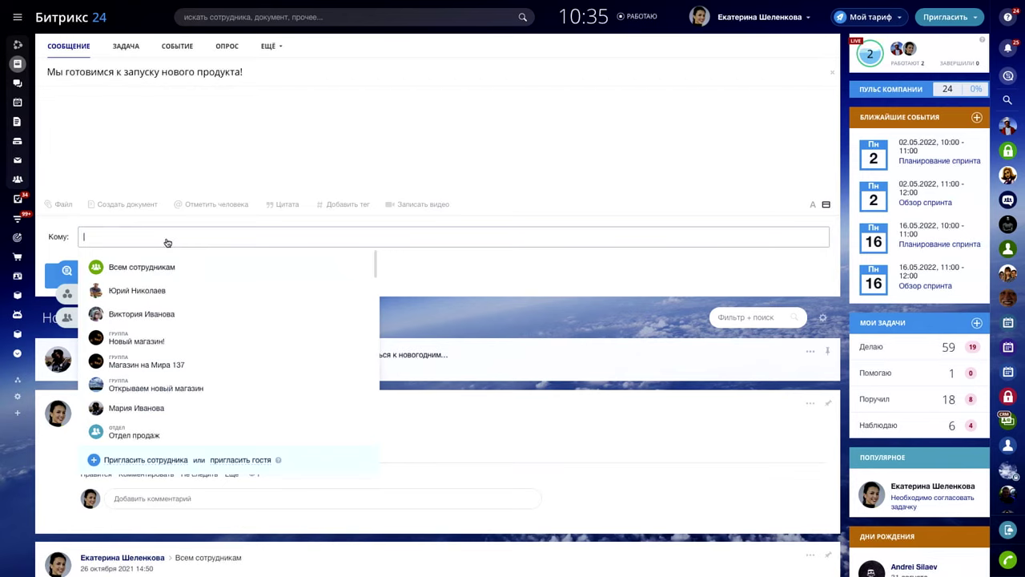
click(161, 293)
click(67, 293)
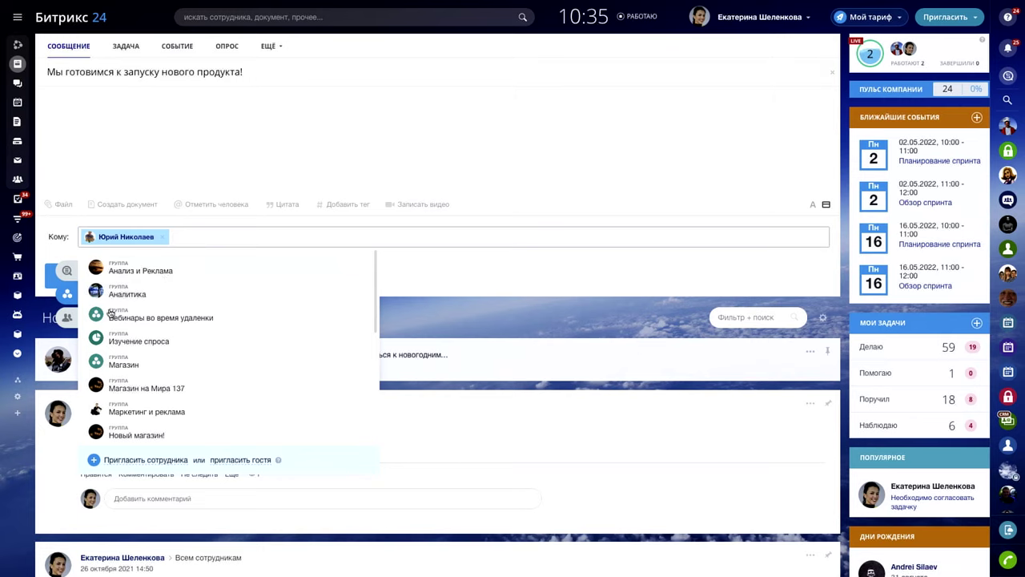
click(68, 319)
click(124, 270)
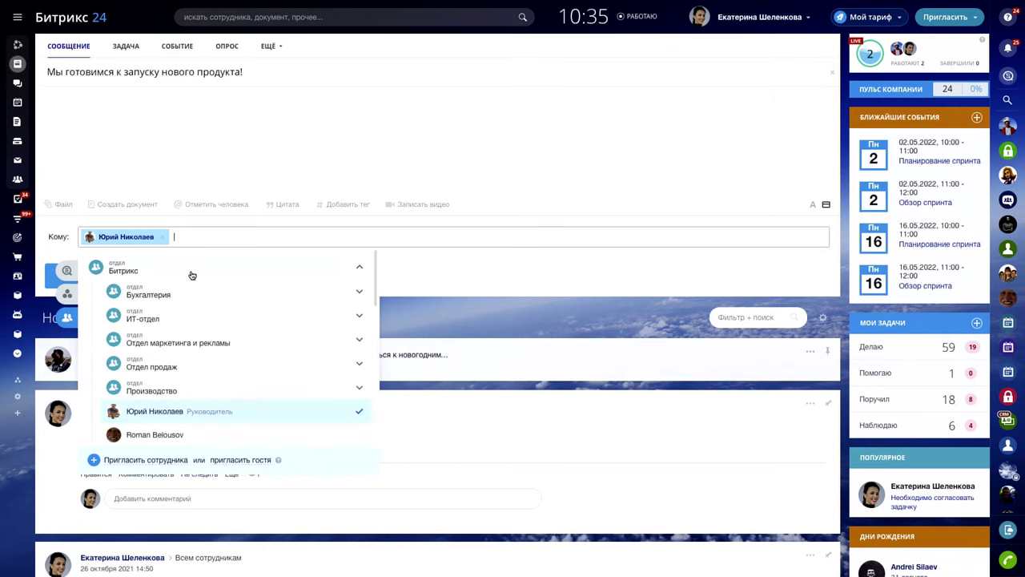
click(208, 290)
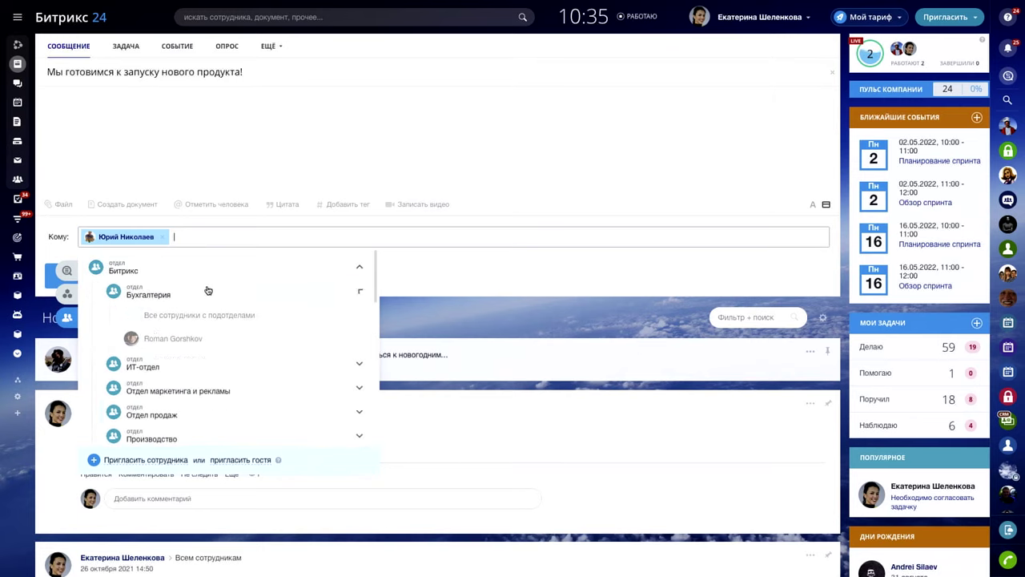
click(235, 318)
Enter the message text "Обратите внимание, нам нужно подготовить пакет документов" and try to send the message.
click(267, 137)
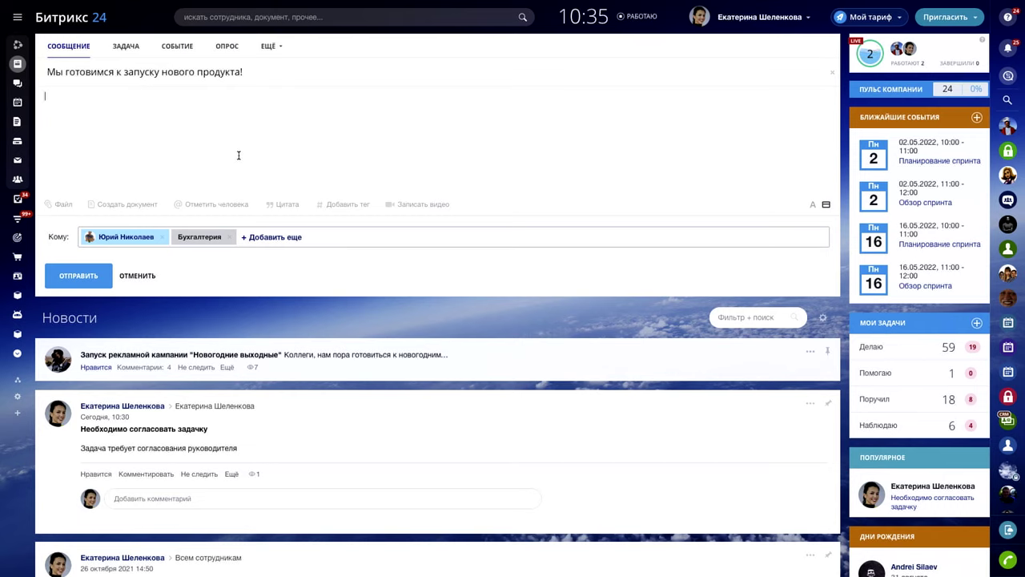
click(97, 279)
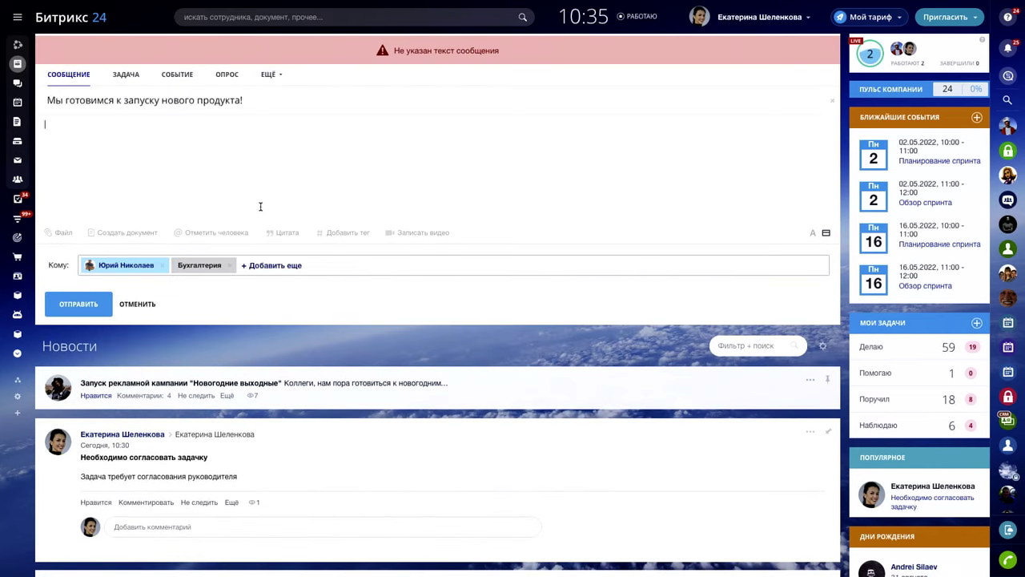
text(Обратите внимание, нам нужно подготовить пакет )
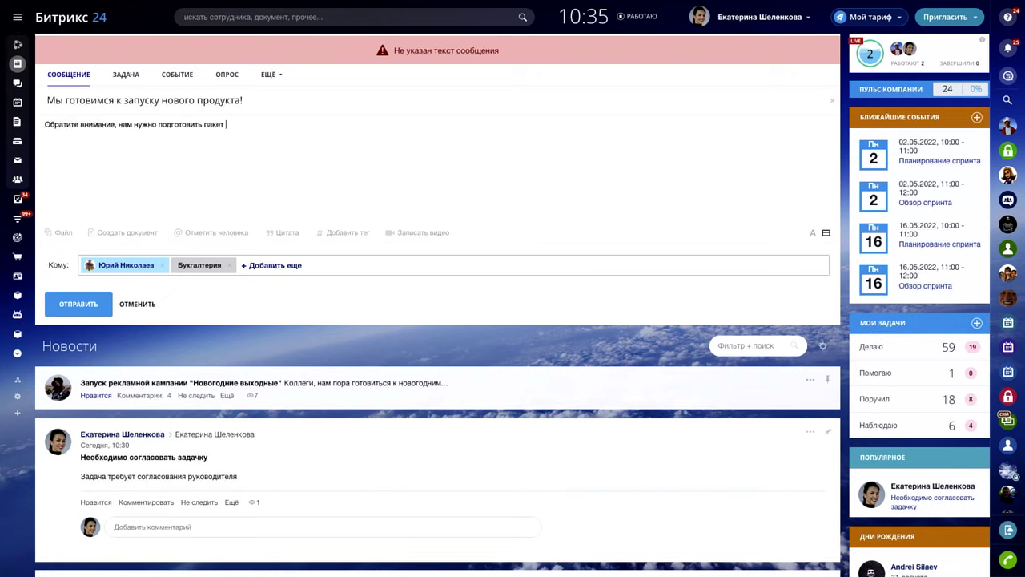
text(документов)
click(102, 306)
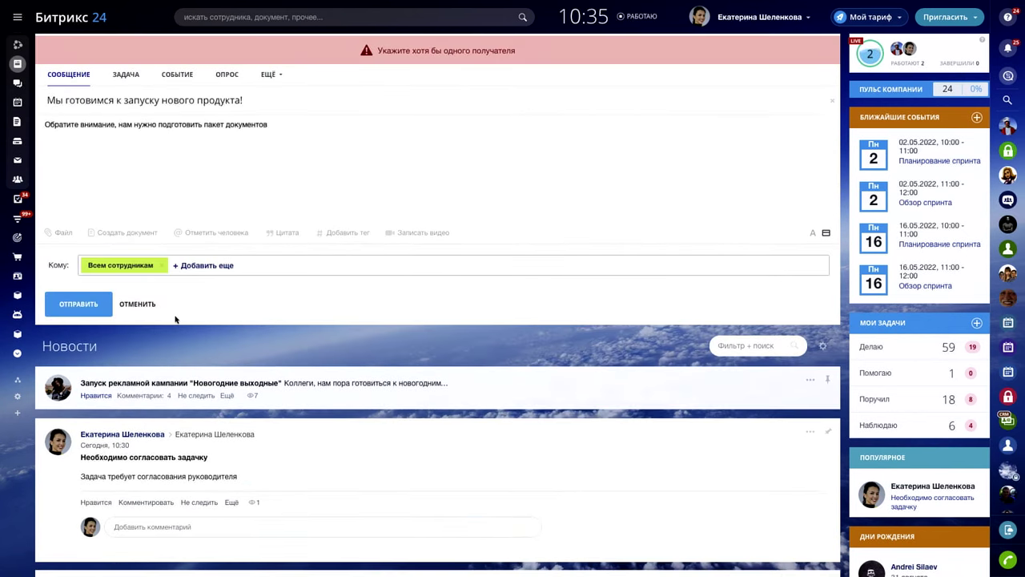
Set the recipients to the Бухгалтерия department and the first suggested employee instead of Всем сотрудникам, and send the message.
click(196, 267)
click(157, 326)
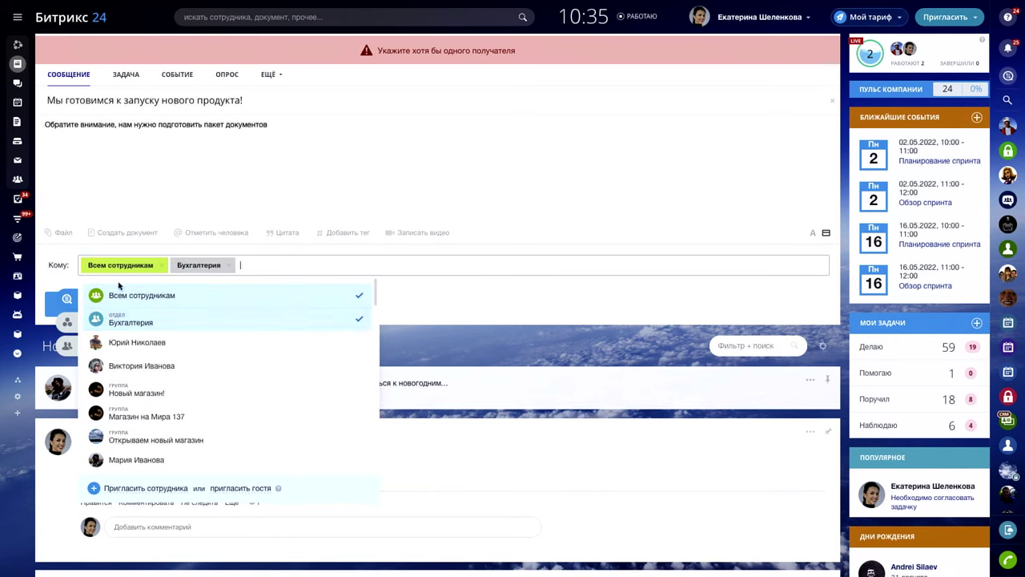
click(130, 344)
click(161, 266)
click(88, 305)
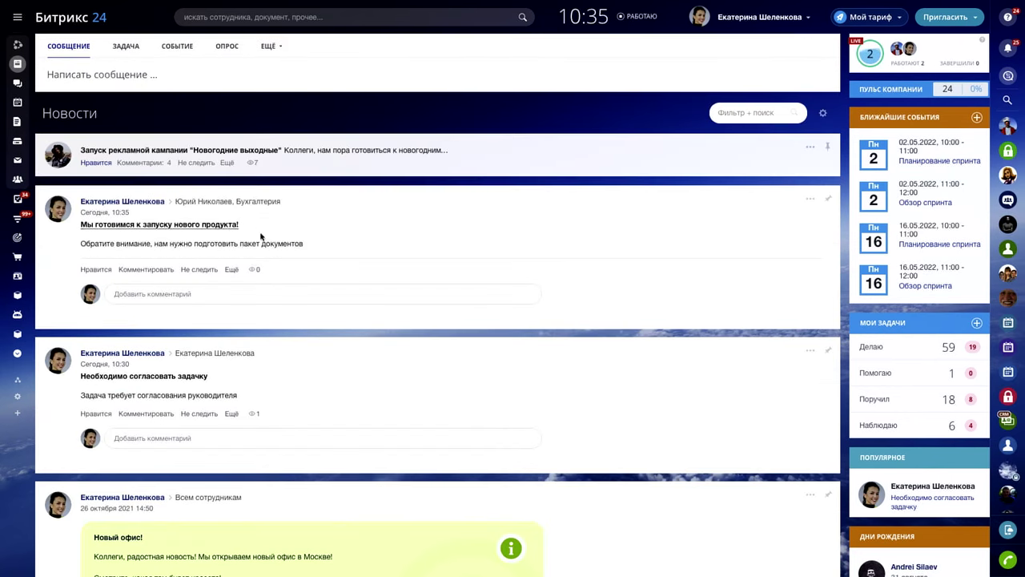
Like the new product launch post and add the comment "Пишите ваши предложения и замечания :)".
click(97, 270)
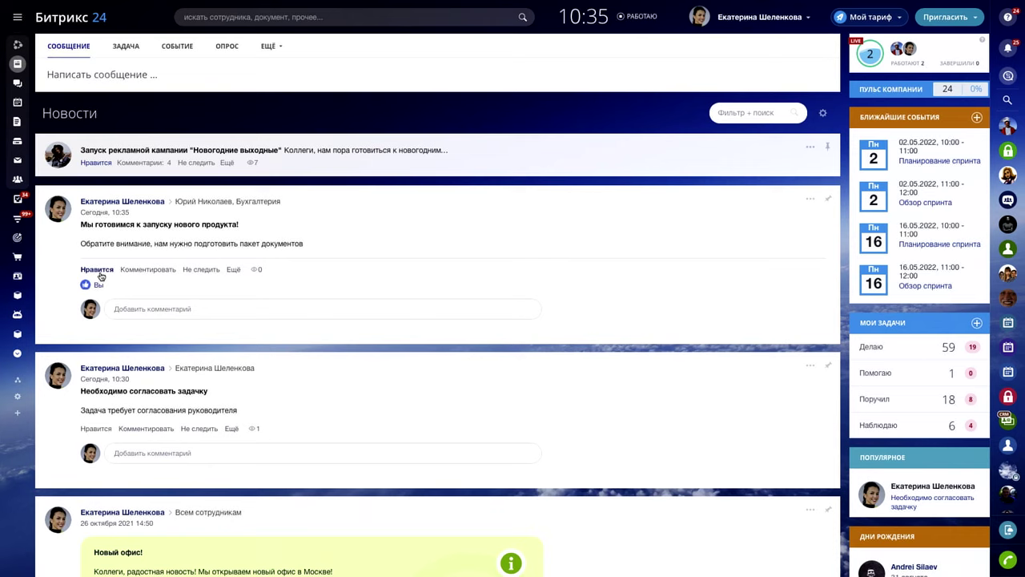
click(156, 314)
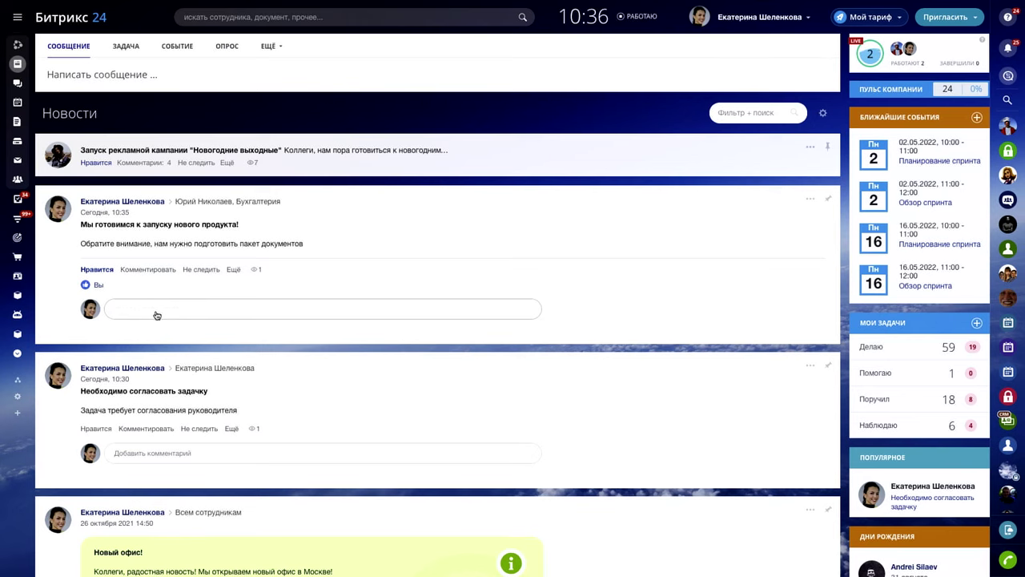
text(Пишите ваши предложения и замечания :))
click(117, 390)
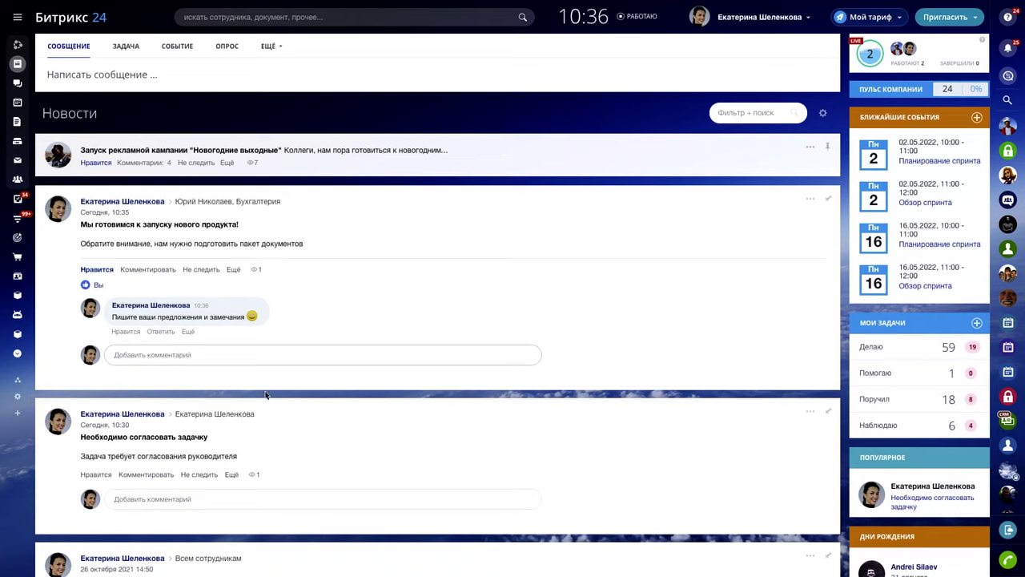
Give the "Новый офис!" post the Восхищаюсь reaction.
scroll(267, 393, down, 7)
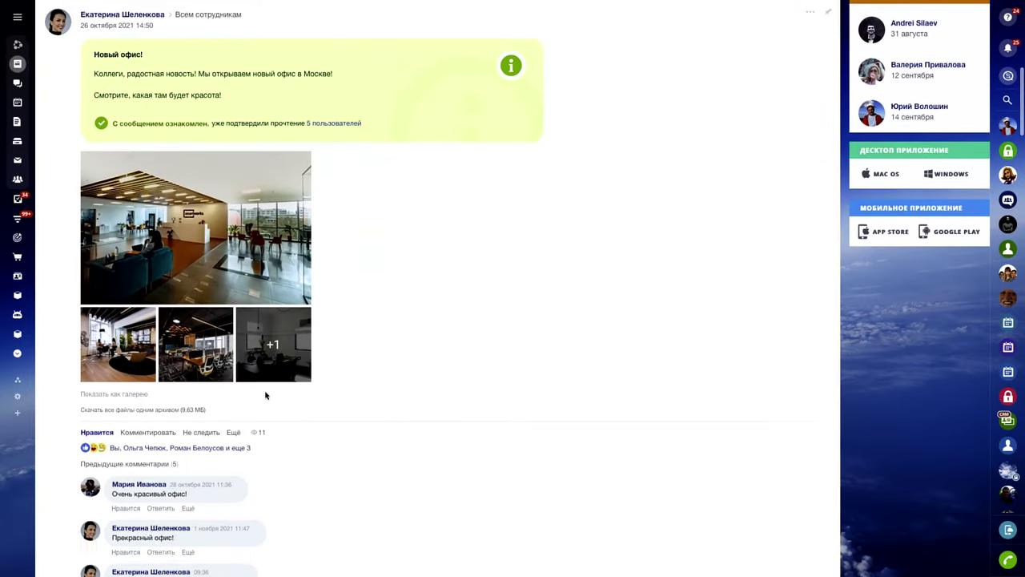
mouse_move(88, 428)
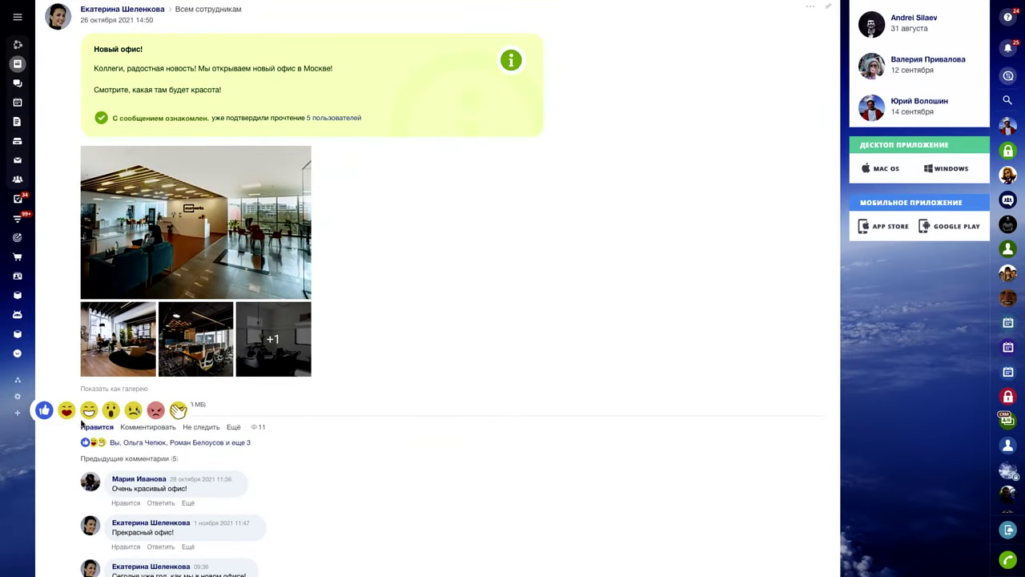
click(67, 411)
Like the latest comment under the "Обновление шаблонов документов" post and return to the start of the feed.
scroll(257, 437, down, 3)
scroll(259, 439, down, 4)
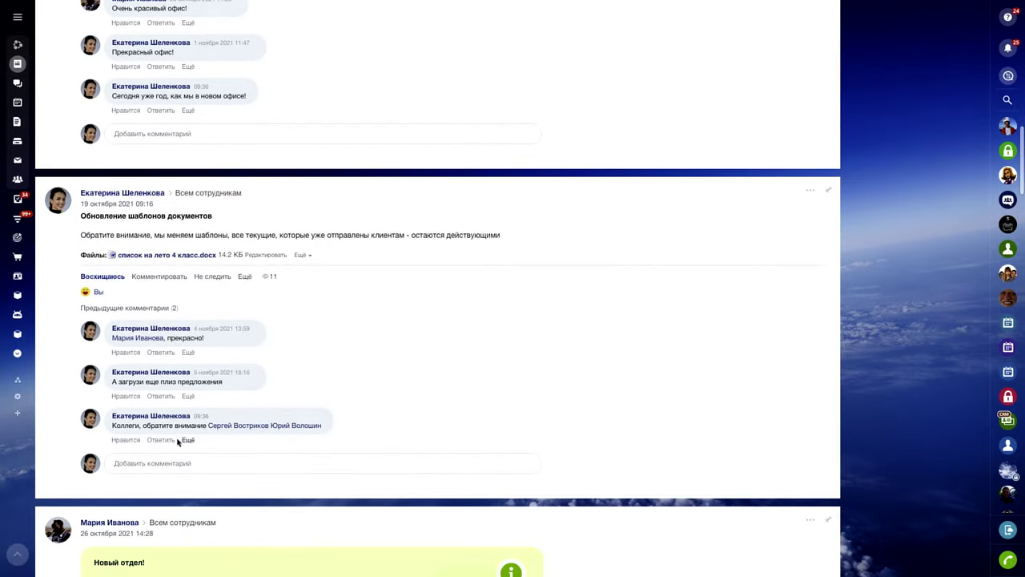
click(126, 440)
scroll(258, 313, up, 1)
scroll(260, 317, up, 8)
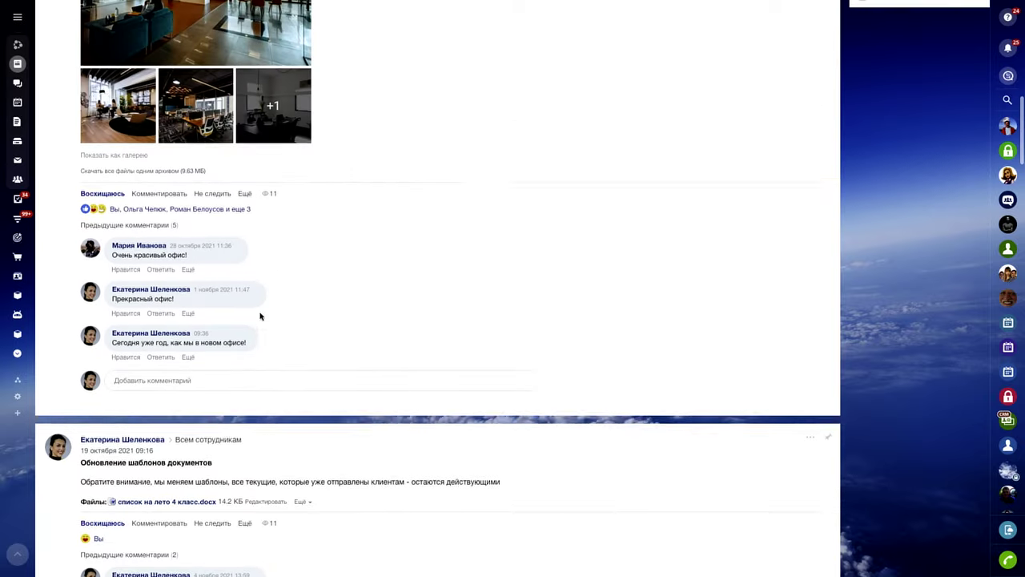
scroll(261, 317, up, 4)
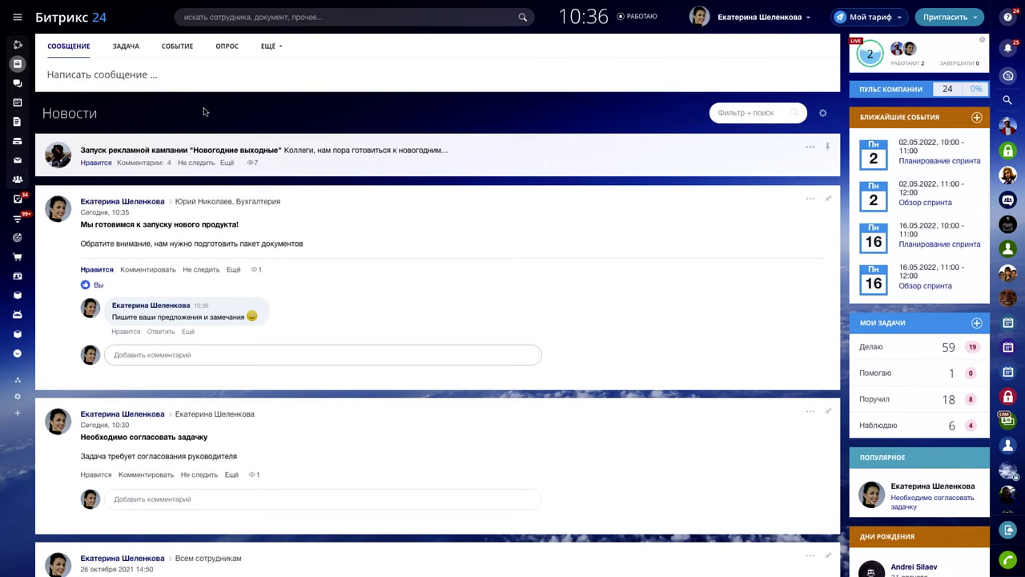
click(267, 46)
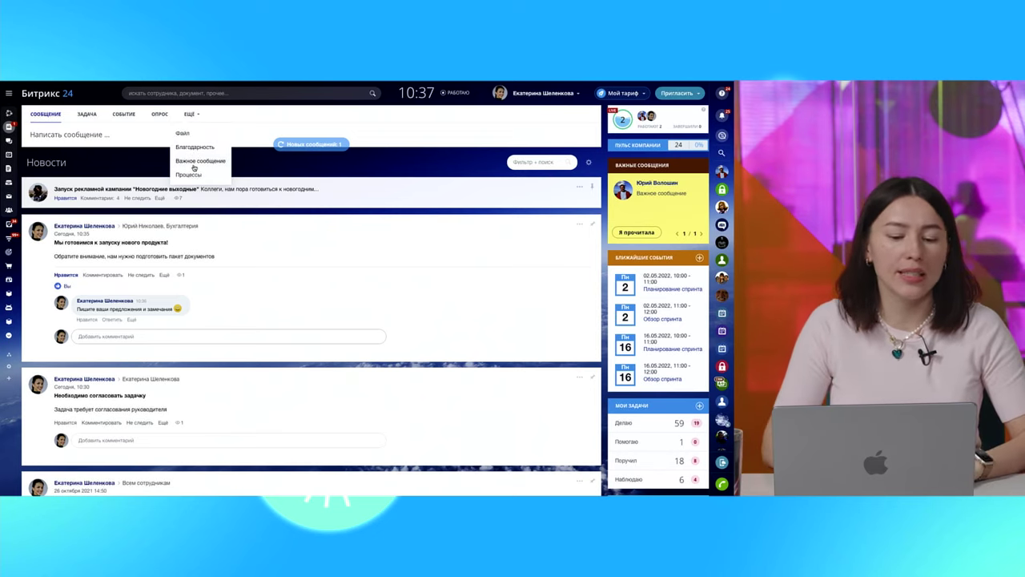
click(193, 167)
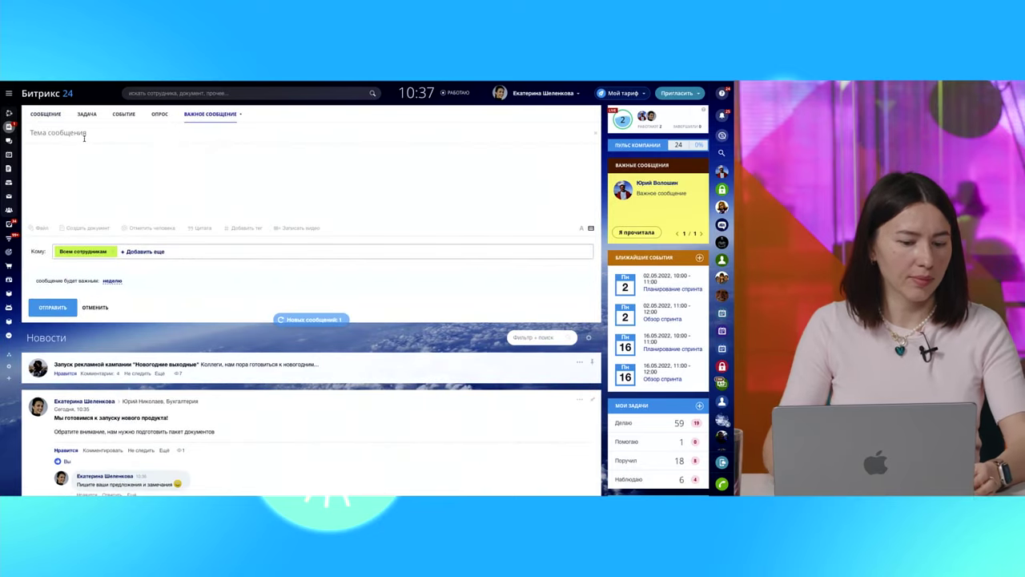
click(94, 307)
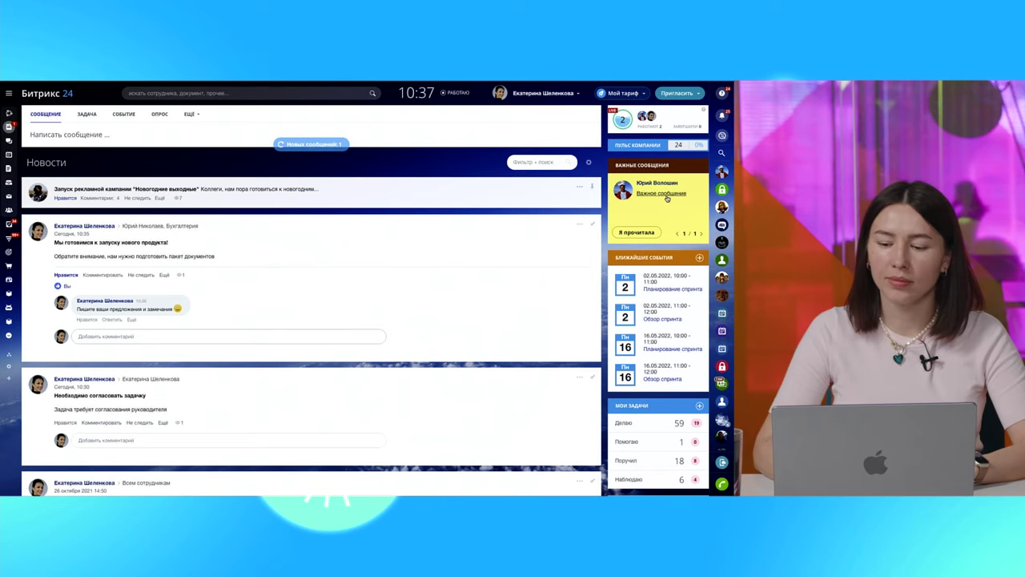
Confirm that the colleague's important message has been read and check which employees have confirmed reading it.
click(653, 234)
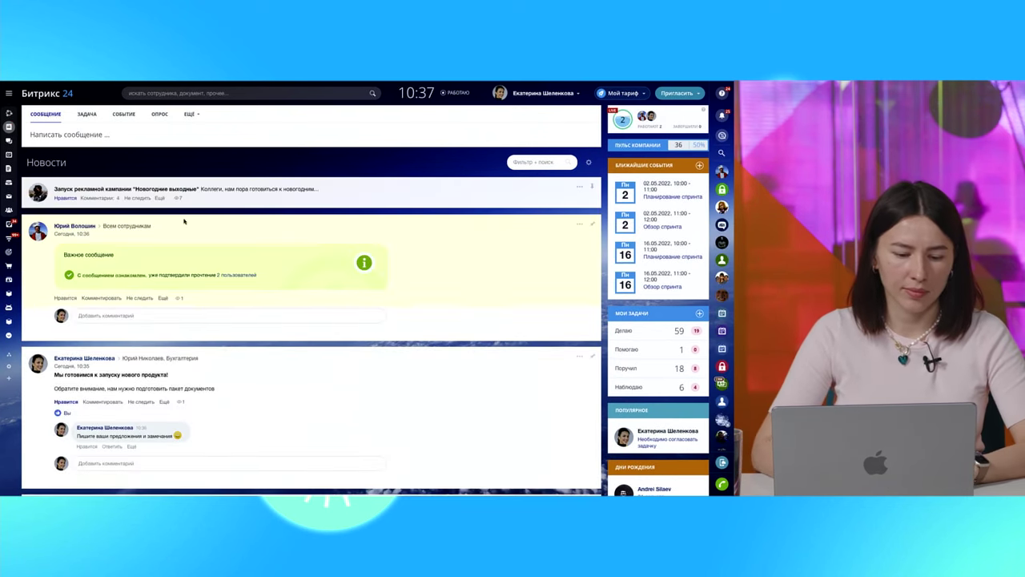
click(231, 276)
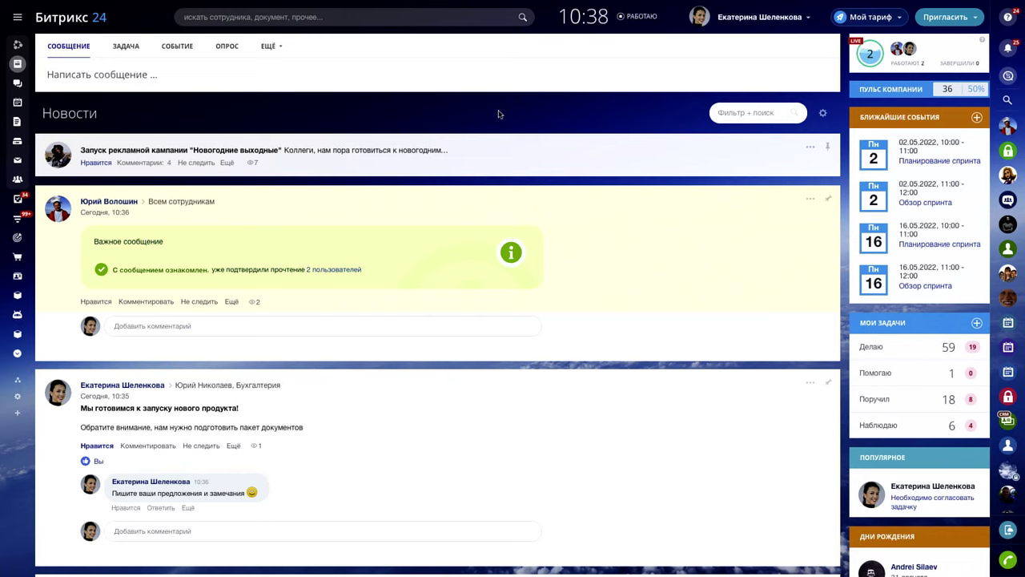
mouse_move(344, 275)
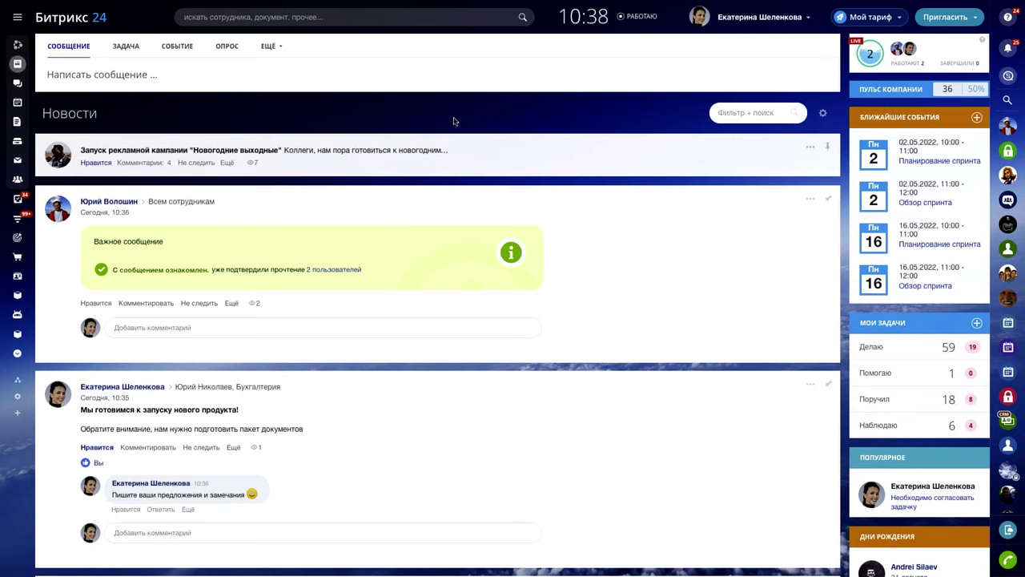
Start a Благодарность message with the subject "За прекрасную работу!" and the text "Поздравляю!!!!".
click(269, 50)
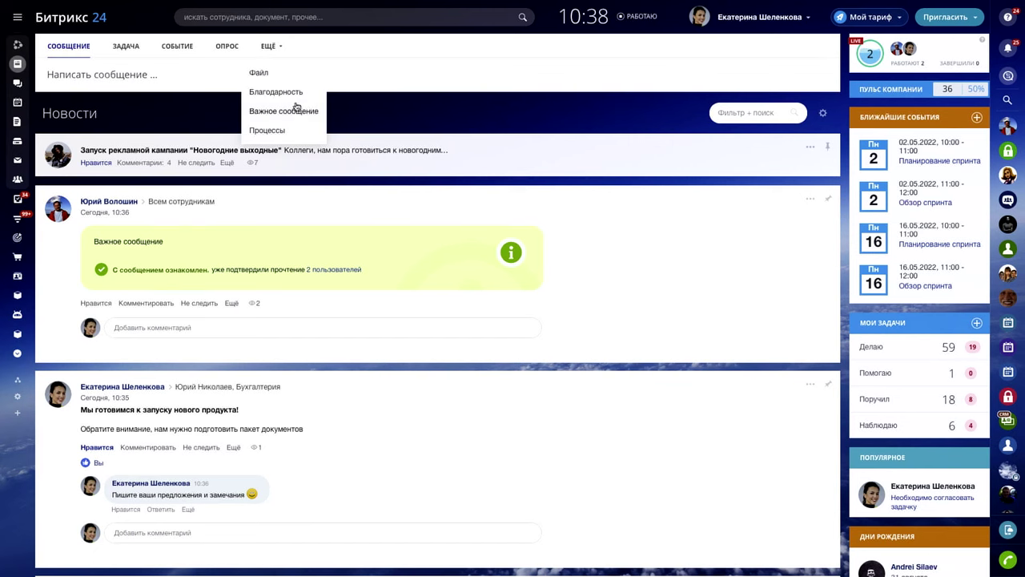
click(294, 98)
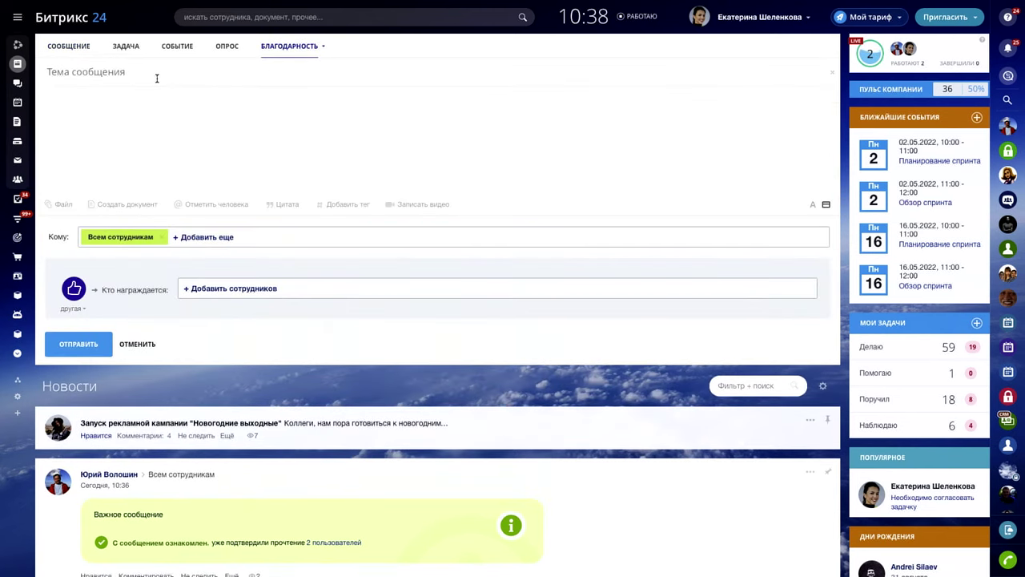
click(121, 76)
text(За прекрасную работу!)
click(98, 135)
text(Поздравляю!!!!)
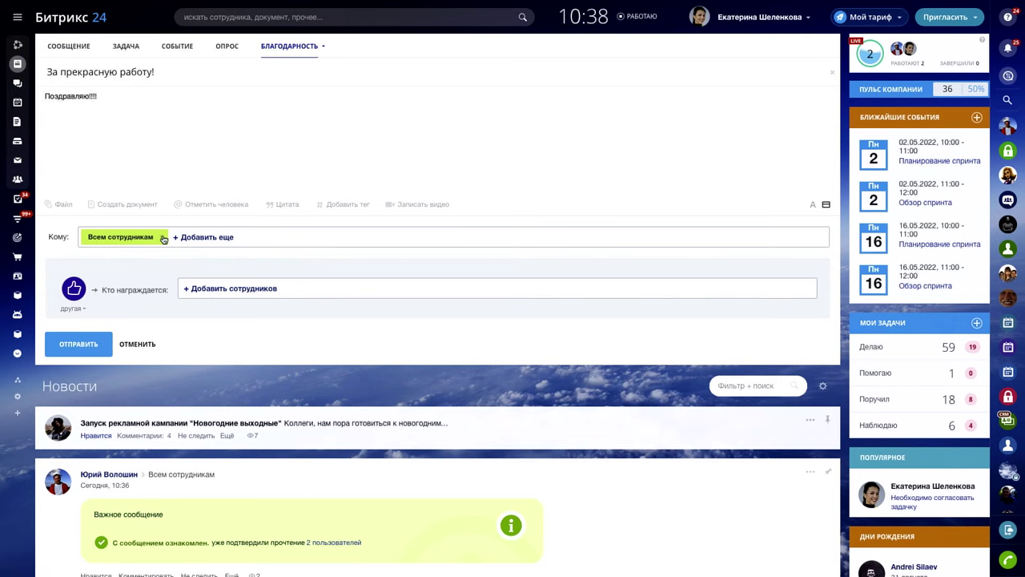
Add three suggested employees as the people being awarded in the gratitude message.
click(212, 290)
click(237, 342)
click(234, 364)
click(240, 389)
click(129, 343)
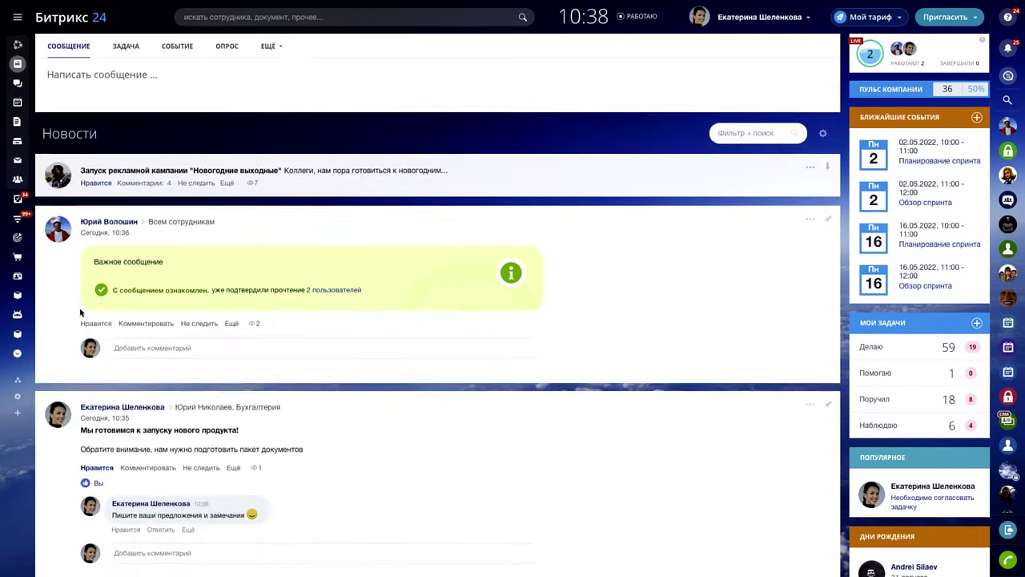
click(268, 47)
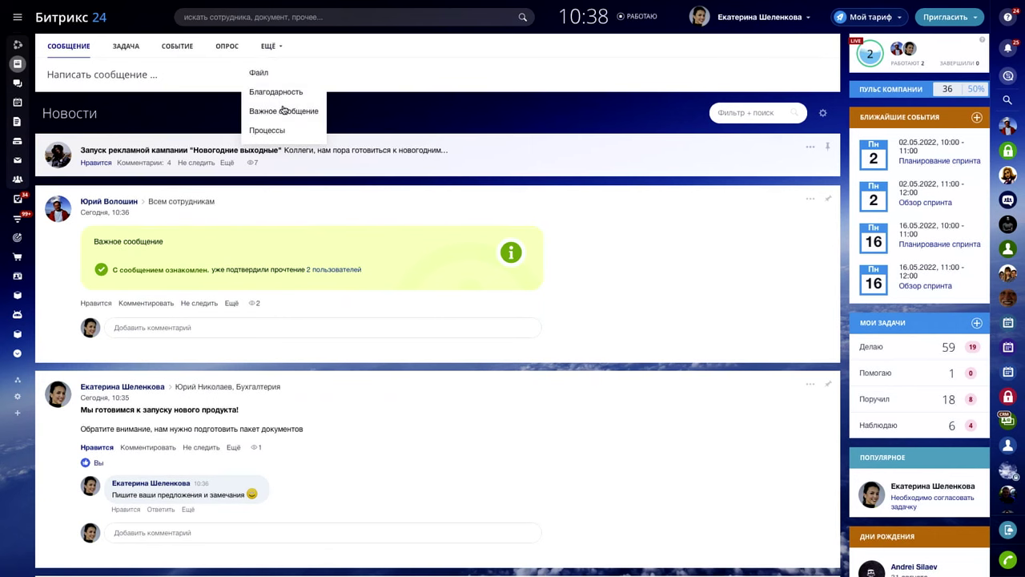
click(280, 90)
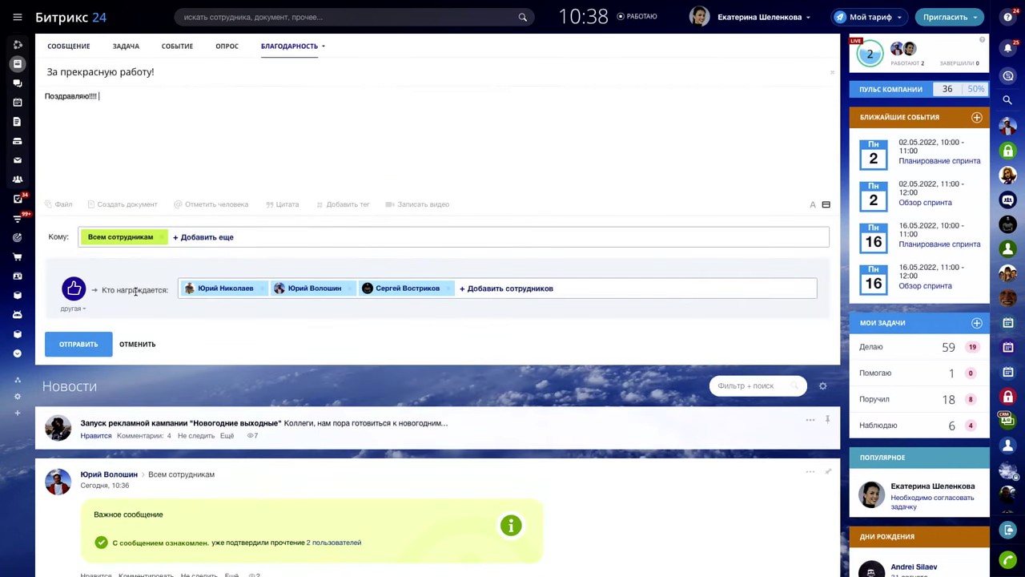
Send the gratitude message with the flag badge and react to the published post with Восхищаюсь.
click(77, 312)
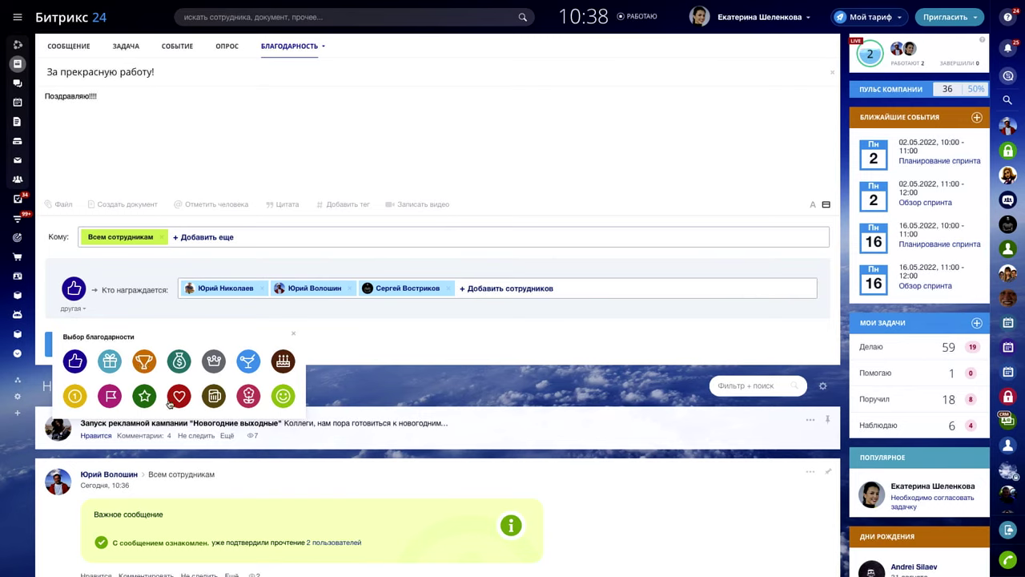
click(110, 398)
click(94, 346)
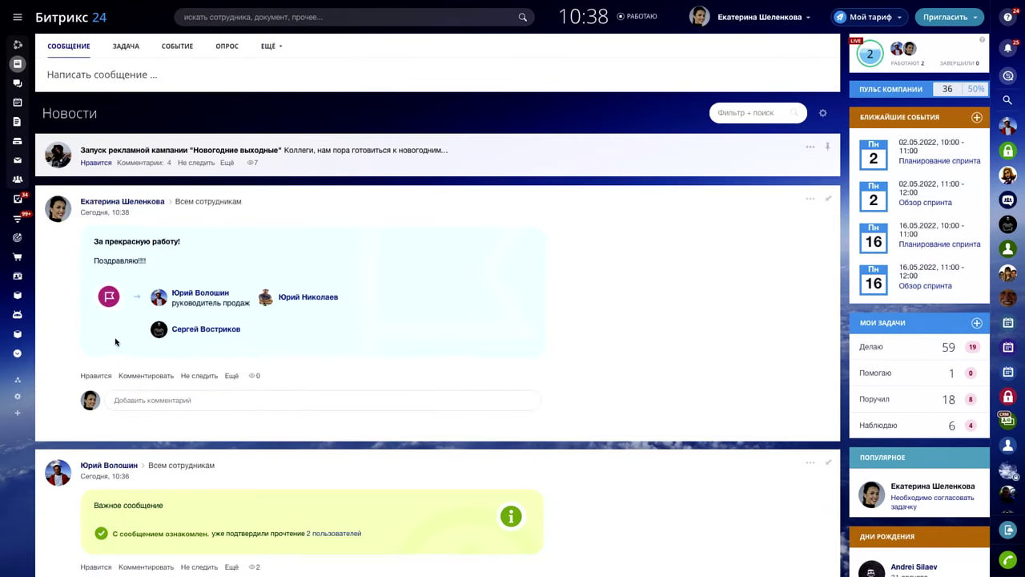
mouse_move(92, 382)
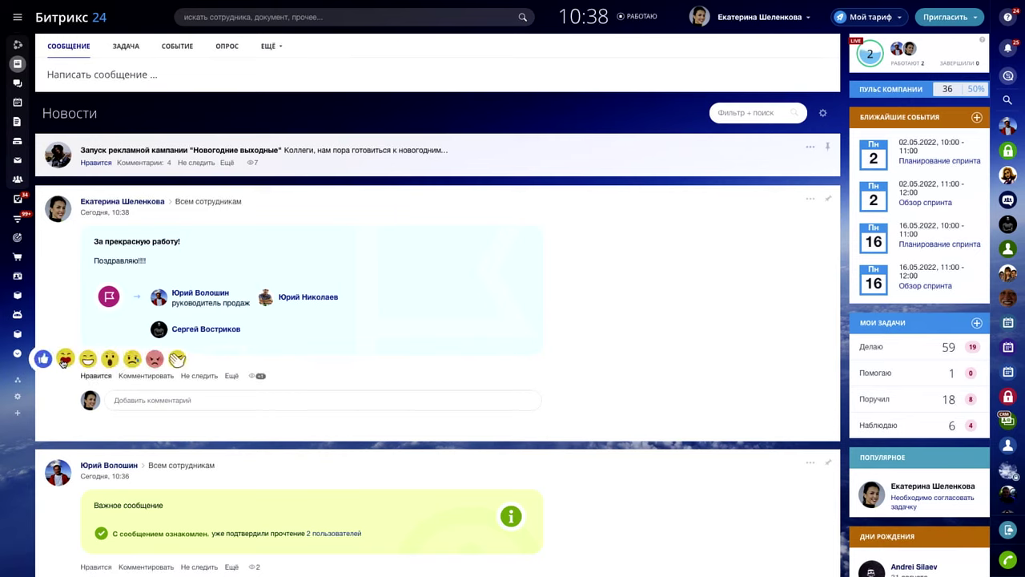
click(65, 358)
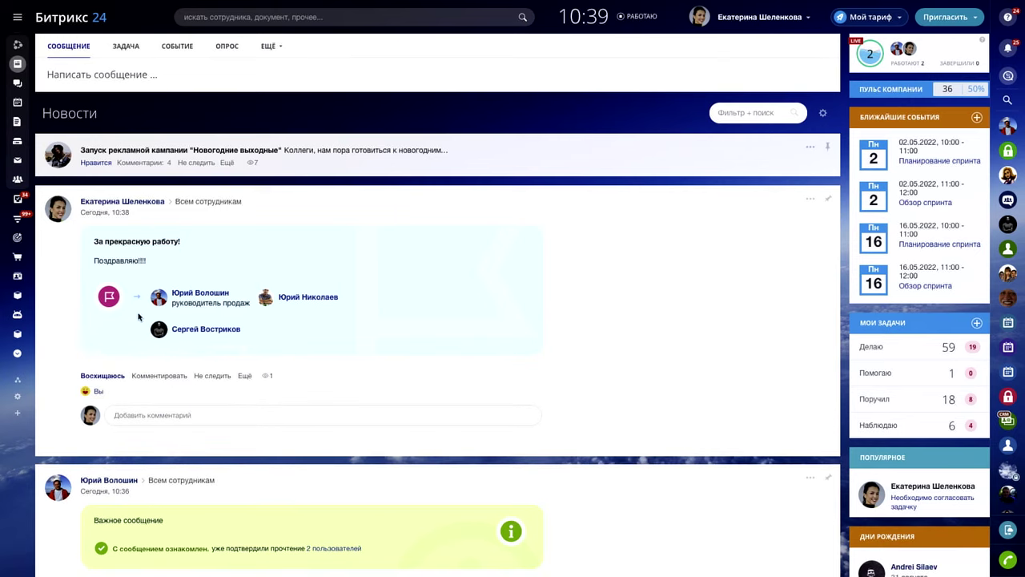
Check the gratitudes received in the own profile, view the "Новый раздел Цен на нашем сайте" one, and return to the feed.
click(742, 21)
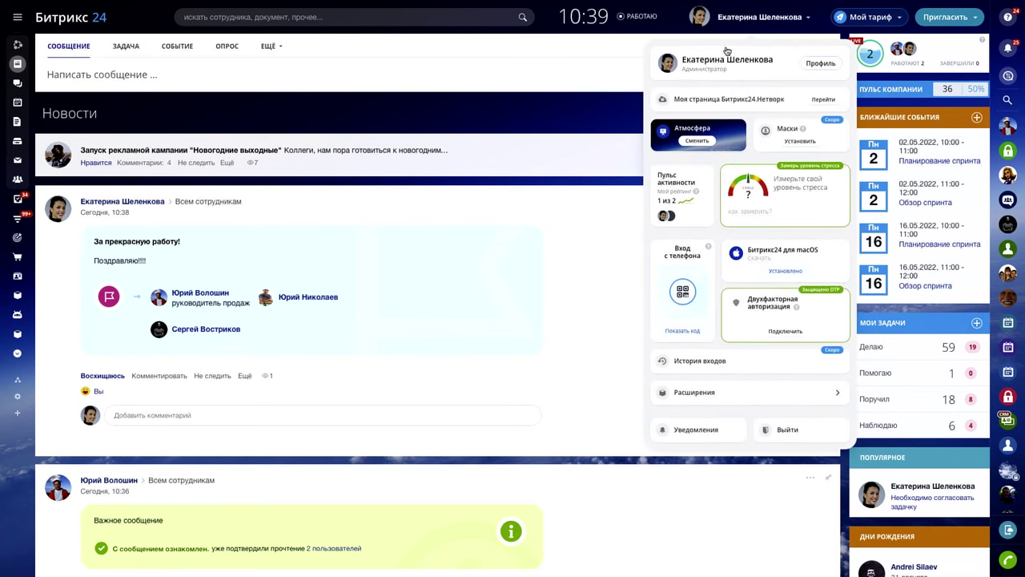
click(721, 61)
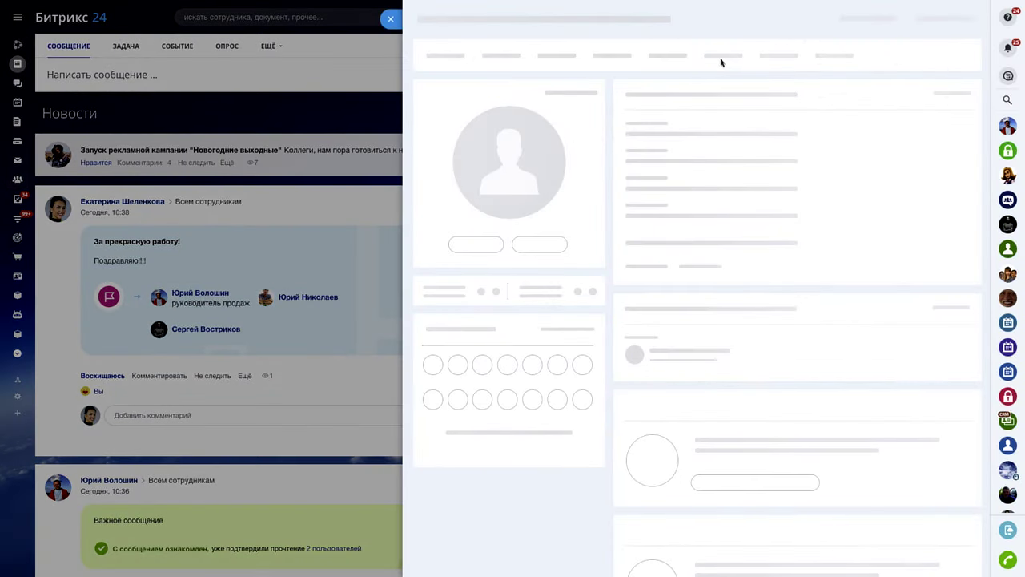
scroll(525, 380, down, 2)
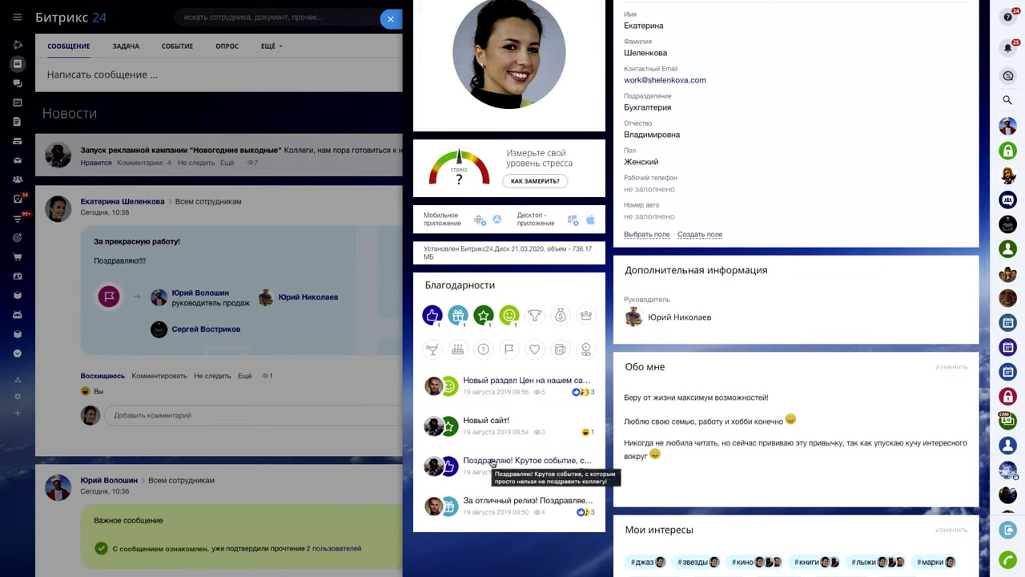
click(493, 386)
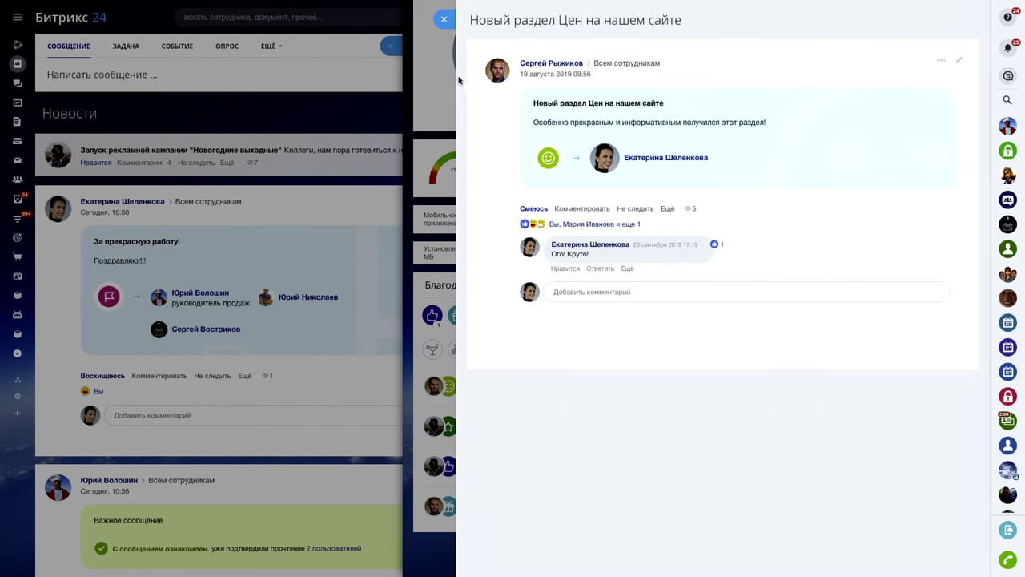
click(445, 19)
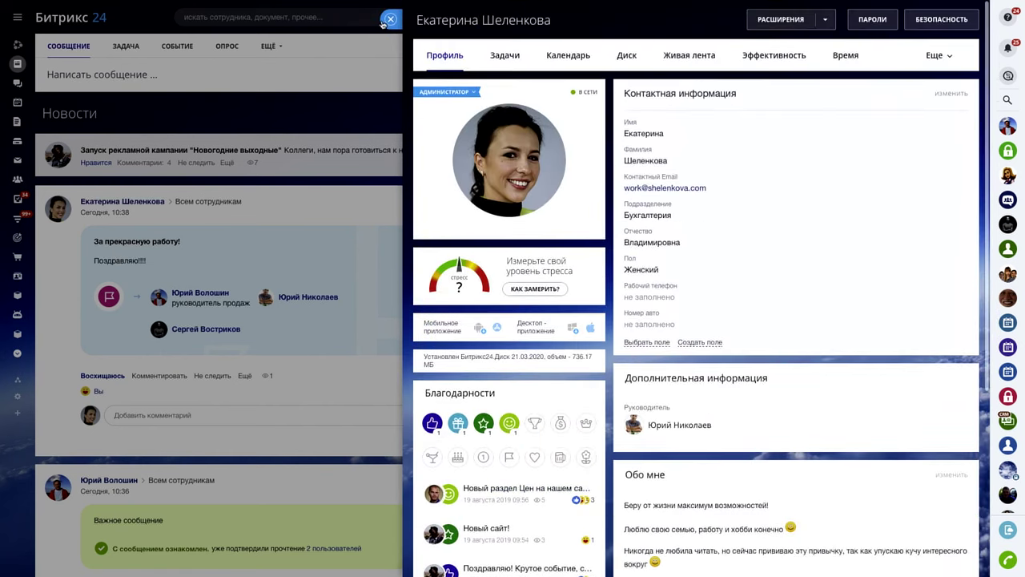
click(389, 19)
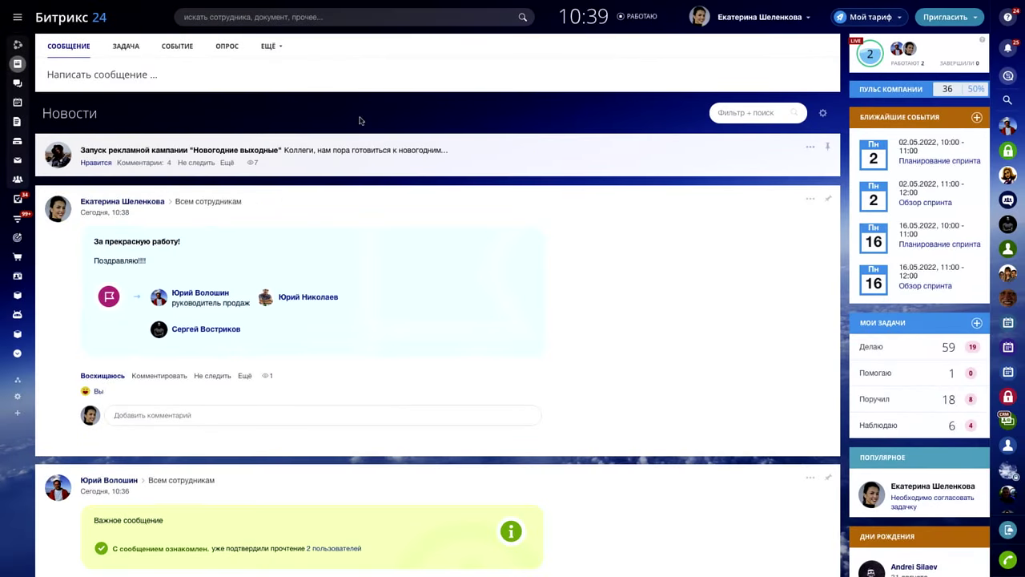
View the question and answer fields of a new Опрос message and cancel it.
click(227, 46)
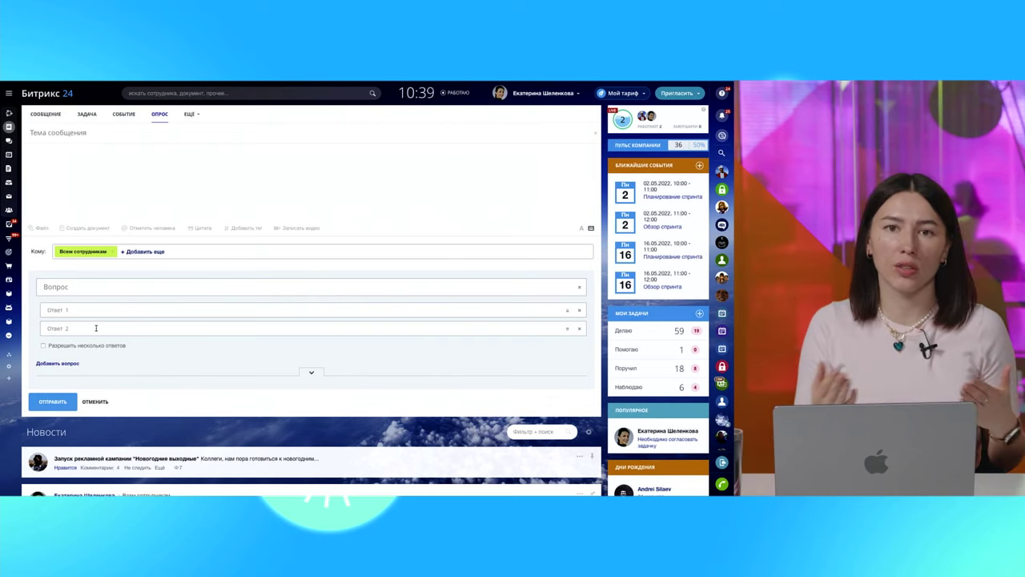
click(88, 401)
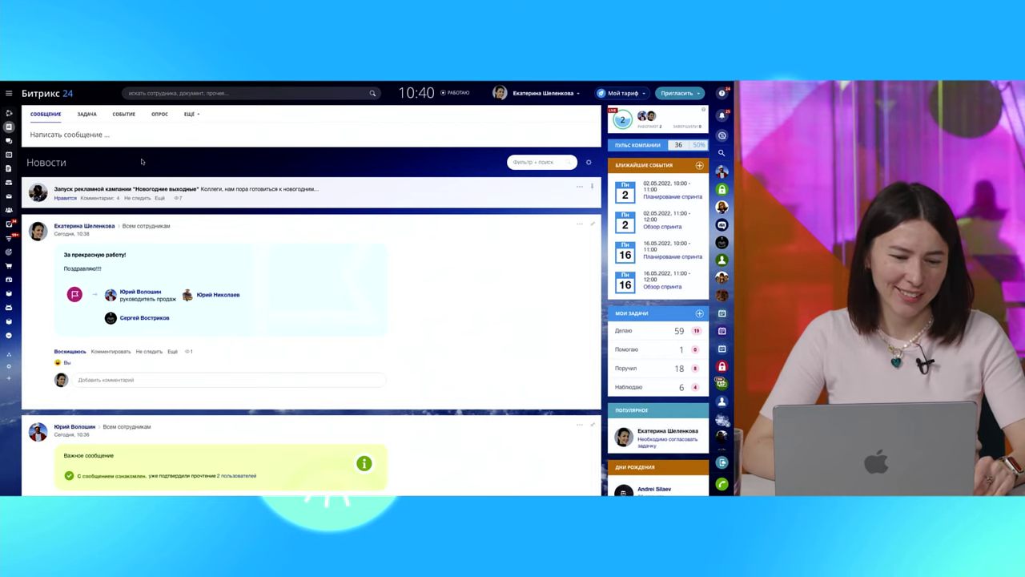
Start a task from the "Пишите ваши предложения и замечания" comment under the "Мы готовимся к запуску нового продукта!" post.
scroll(145, 215, down, 5)
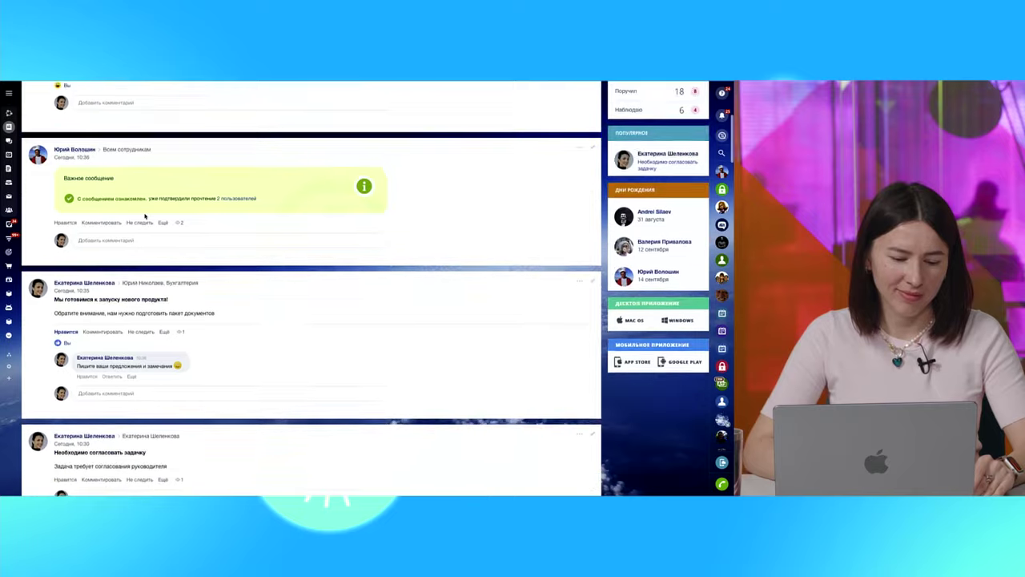
click(131, 278)
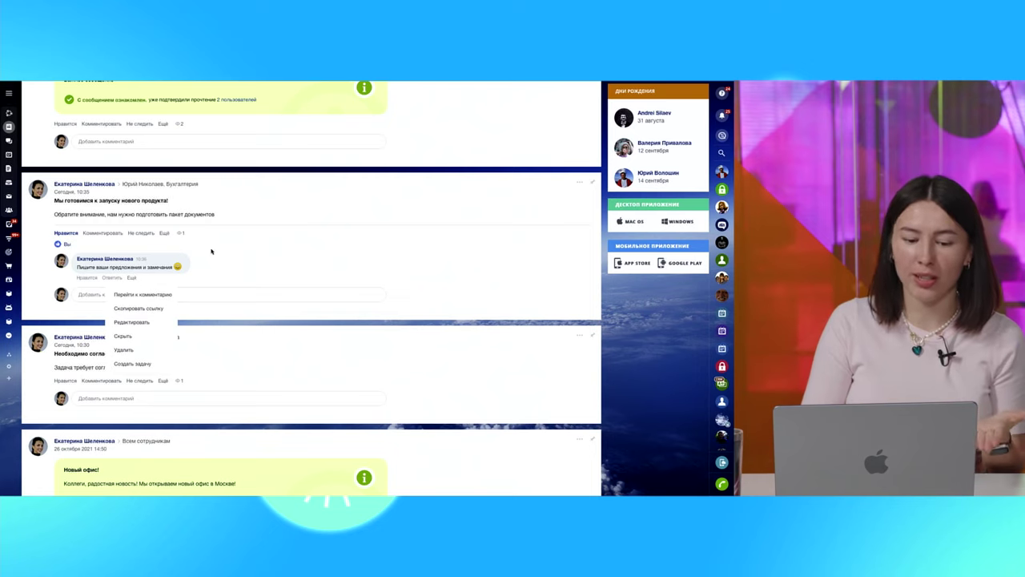
click(216, 249)
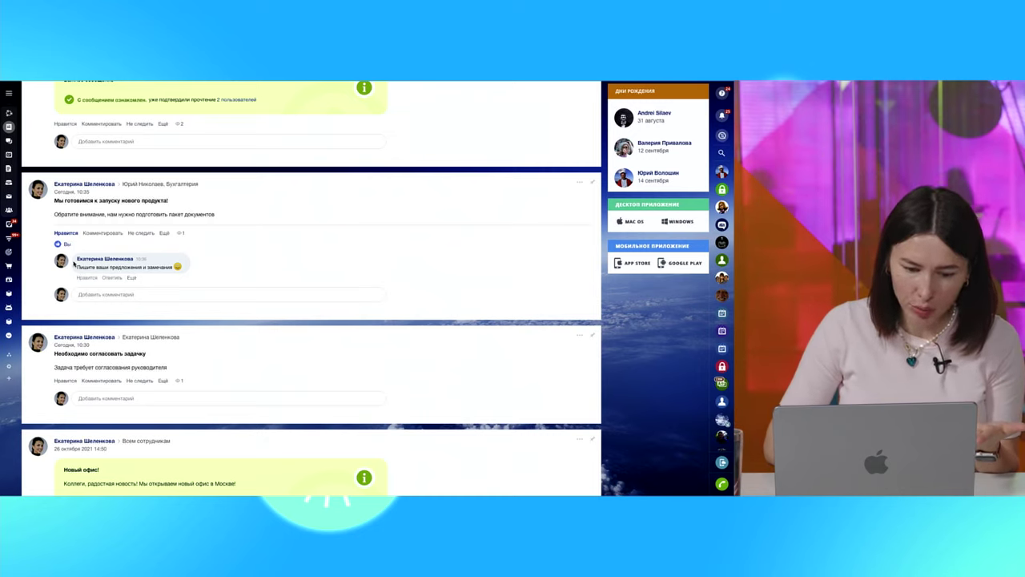
click(132, 278)
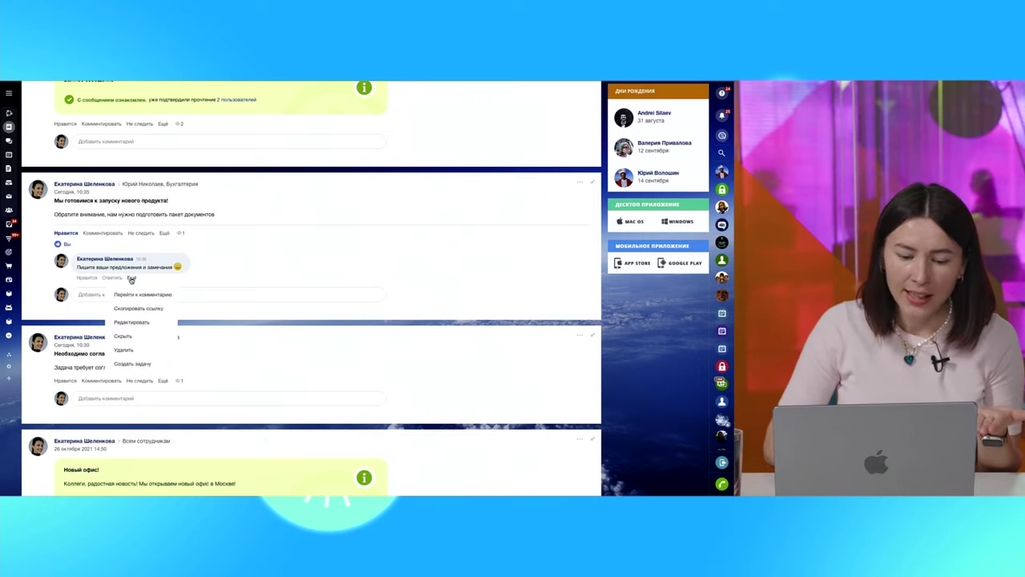
click(134, 364)
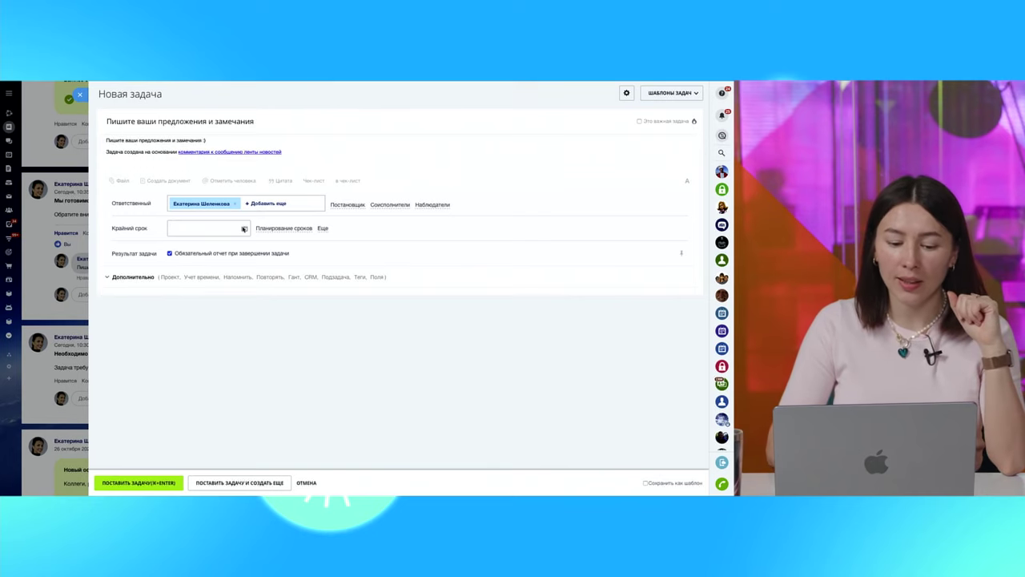
Set the task's deadline to 21.04.2022 21:00 and replace the responsible person with the second colleague in the suggested list.
click(244, 228)
click(209, 292)
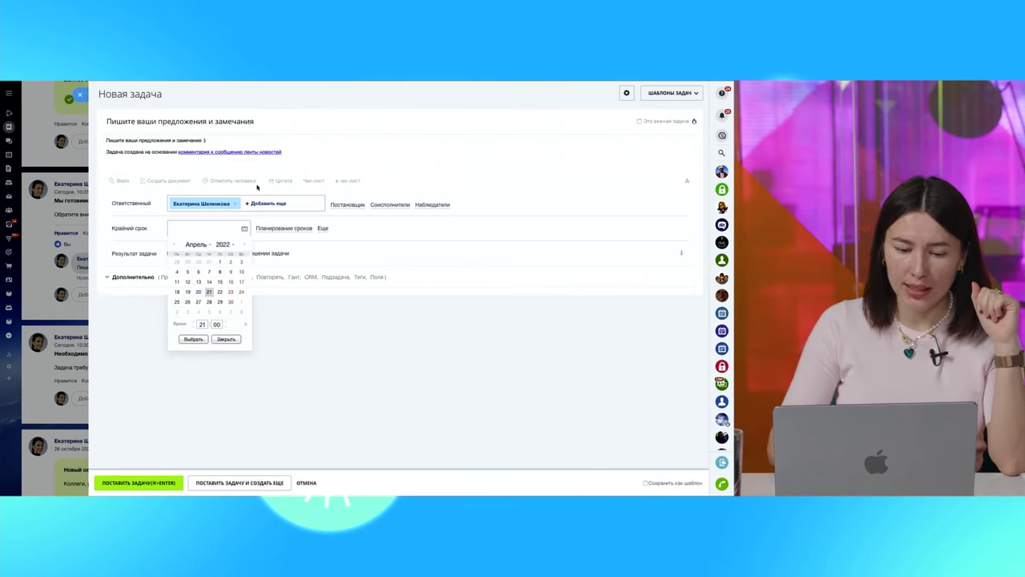
click(194, 339)
click(264, 203)
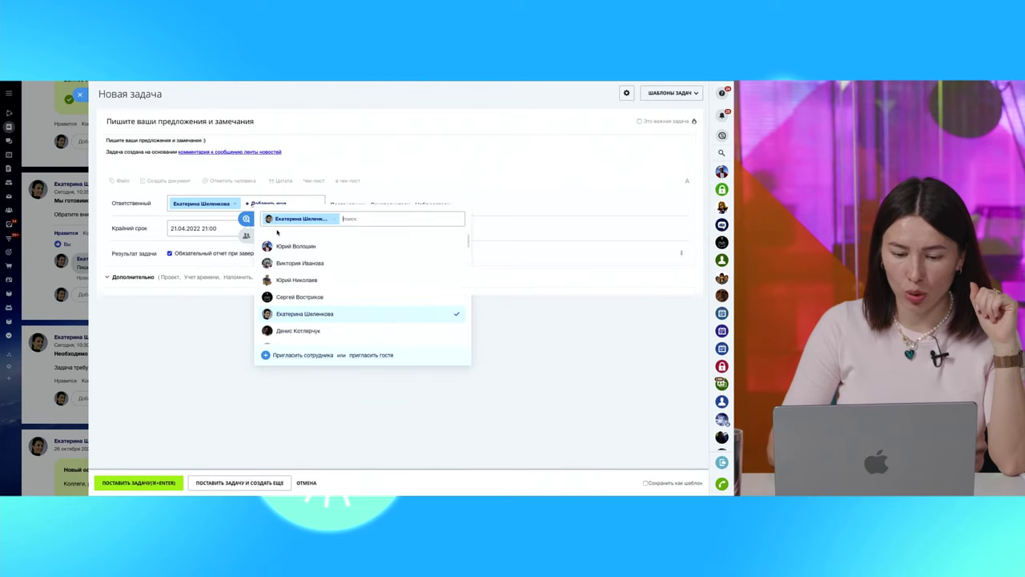
click(300, 261)
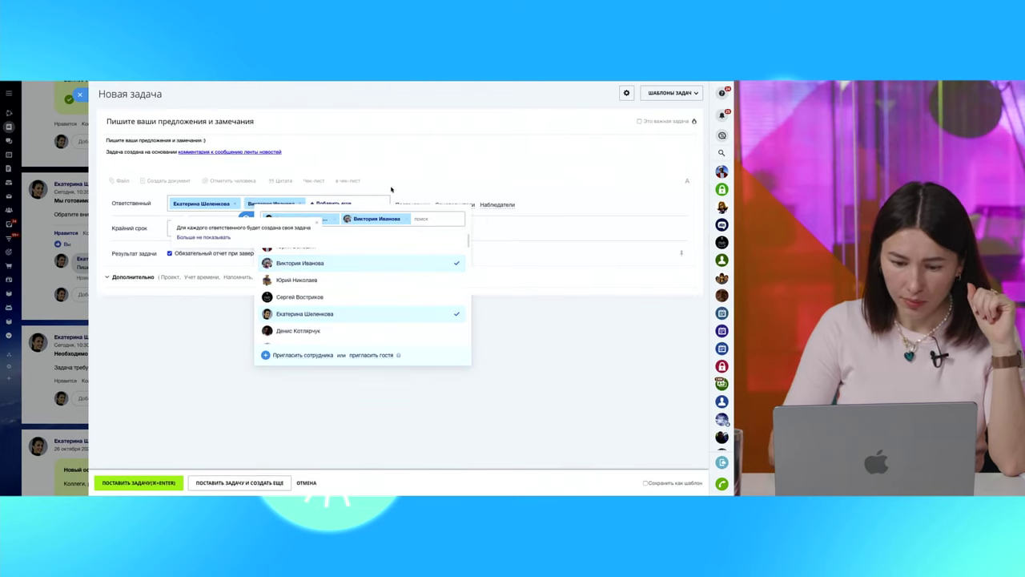
click(340, 199)
click(235, 203)
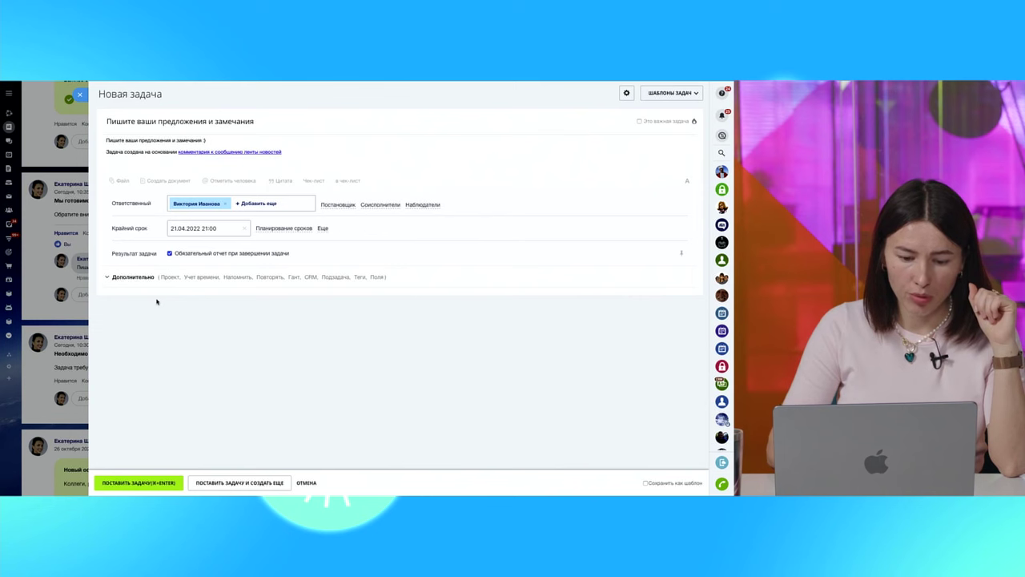
Create the task and return to the feed to view the task link added under the post.
click(129, 481)
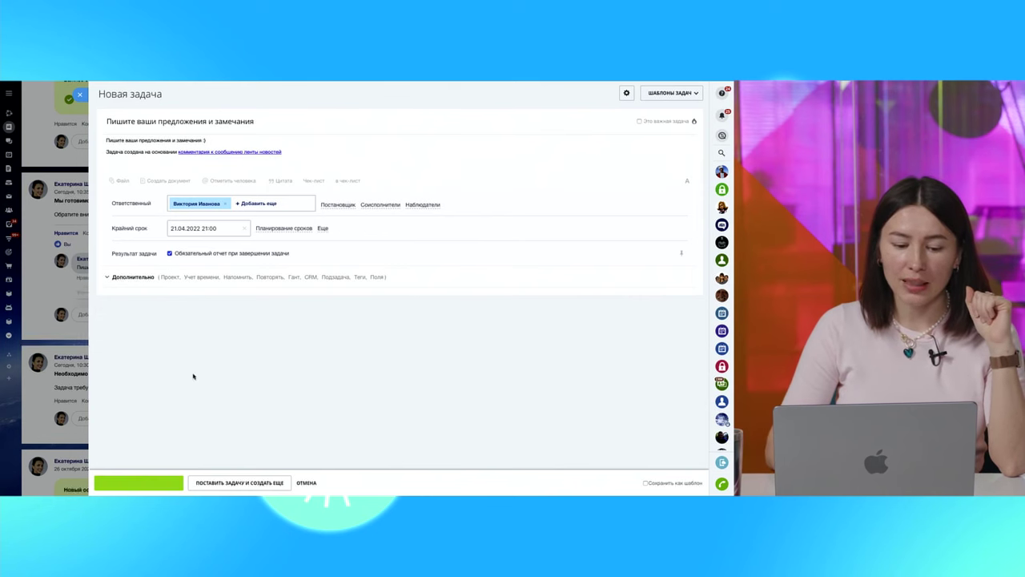
key(Escape)
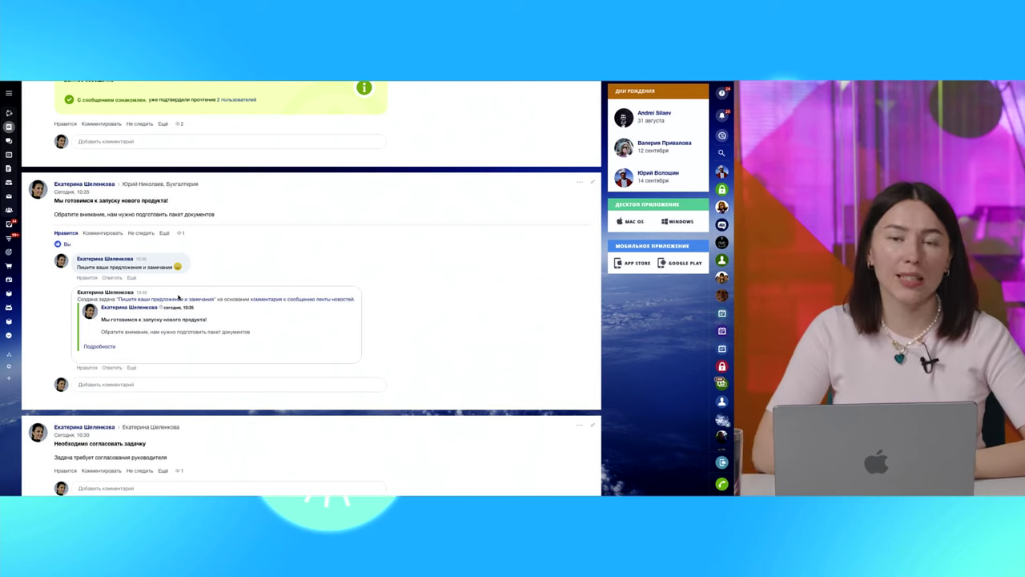
scroll(251, 258, up, 5)
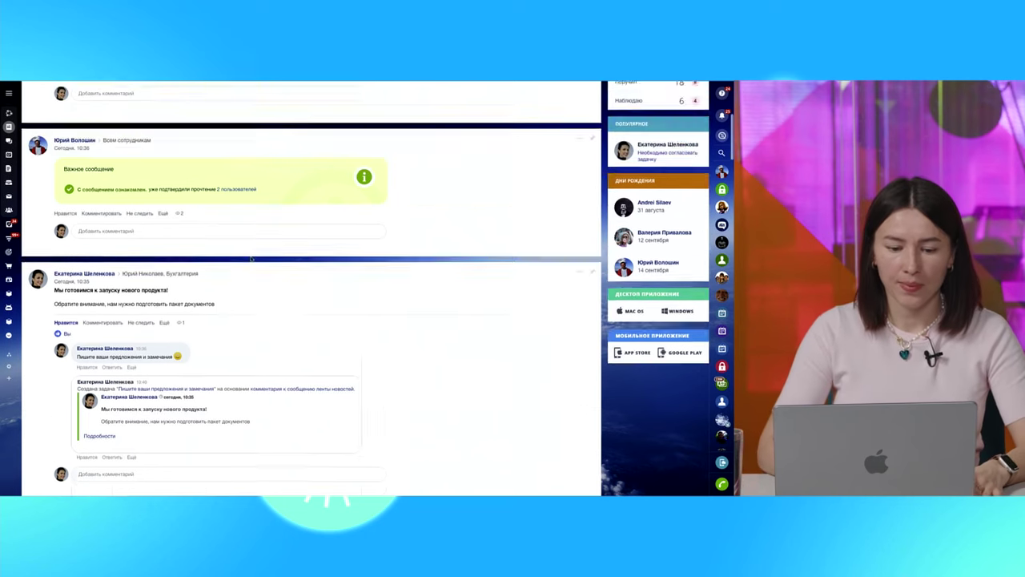